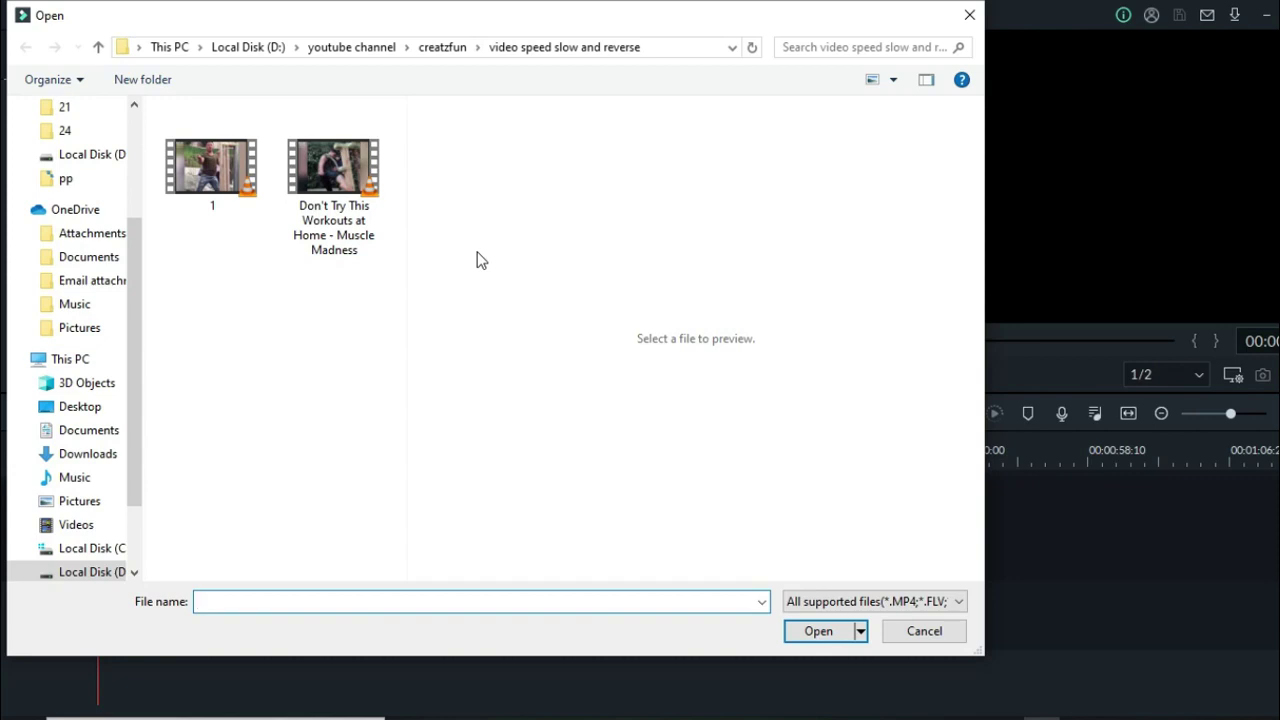
Step: Import 'Don't Try This Workouts at Home - Muscle Madness' and place it on video track 1
left_click(329, 183)
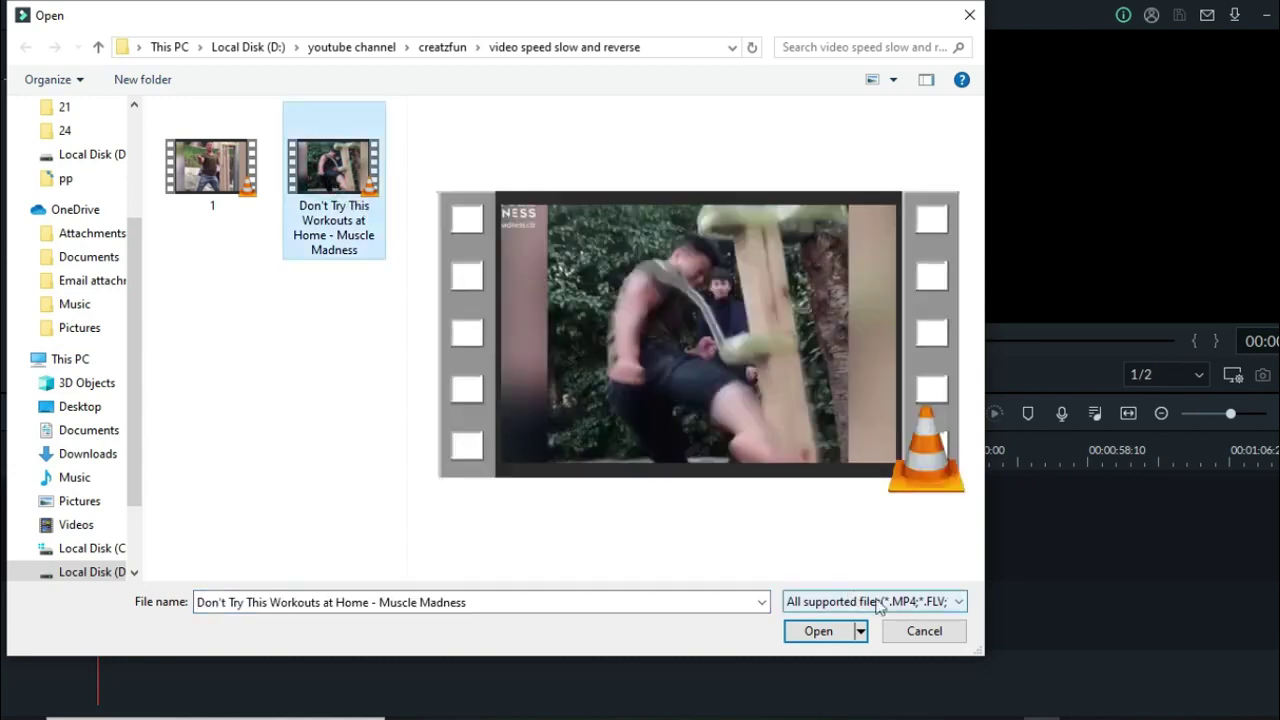
left_click(826, 633)
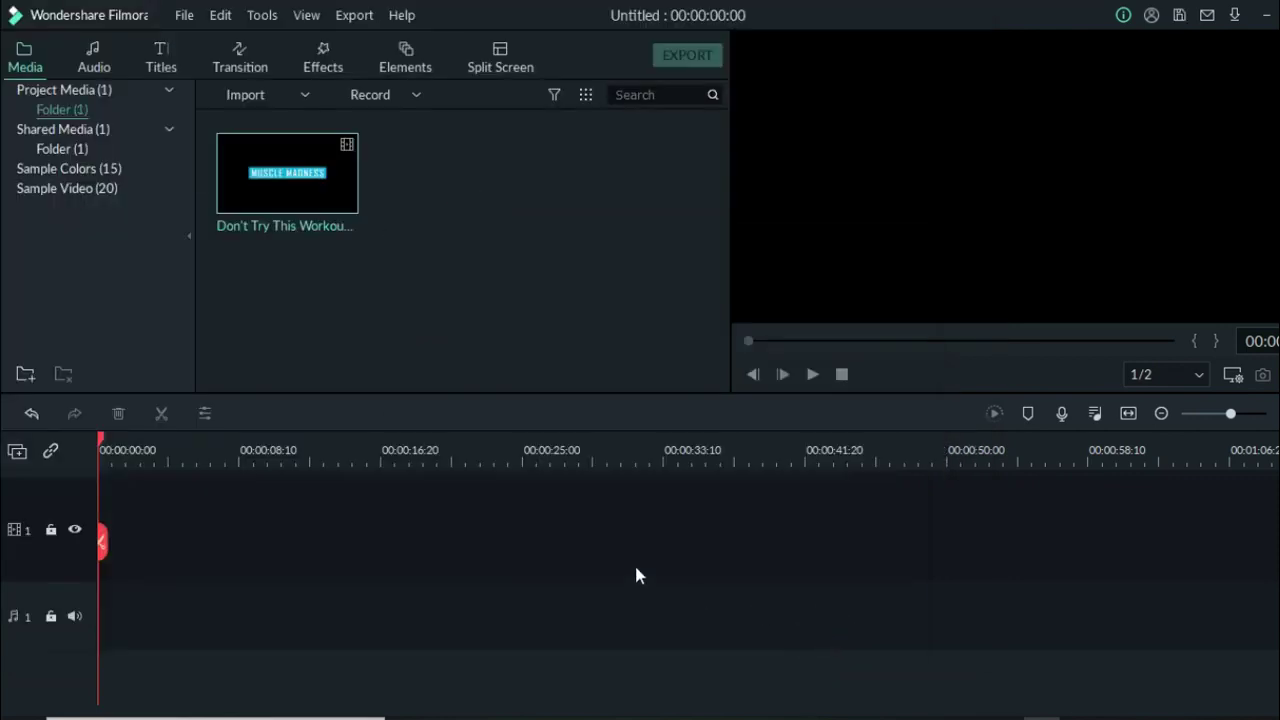
left_click_drag(347, 193, 86, 590)
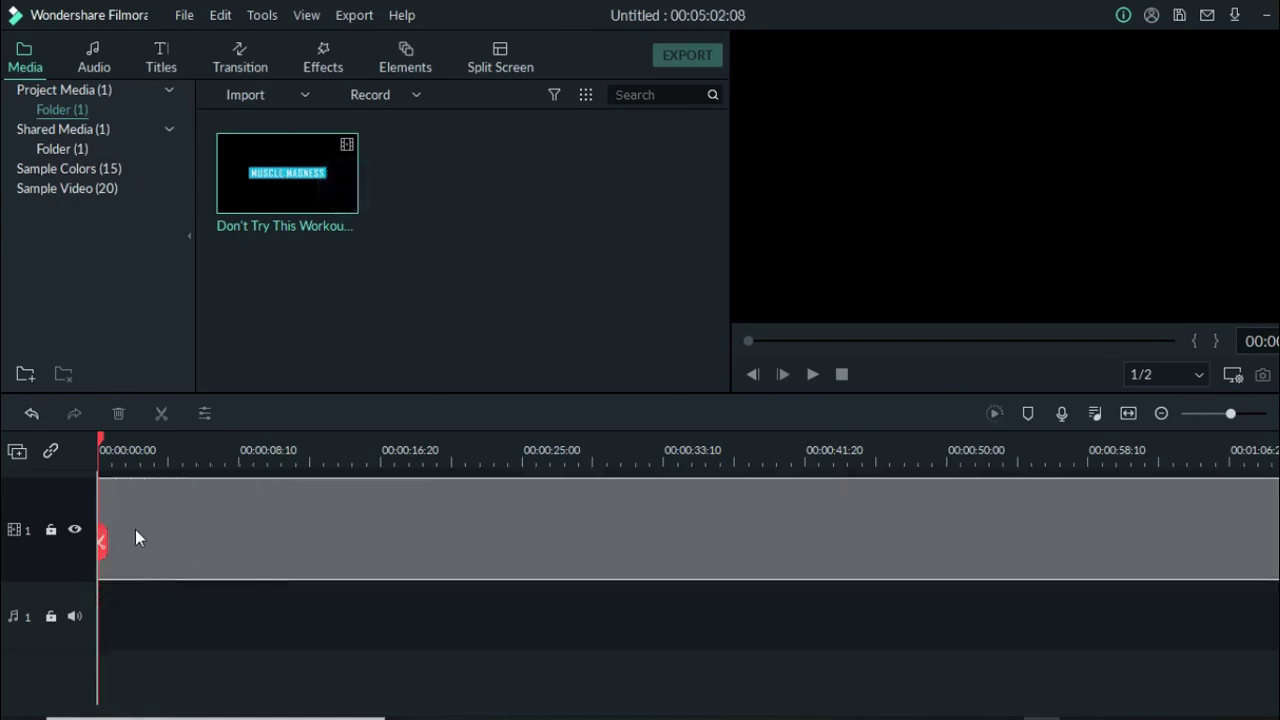
left_click_drag(135, 530, 180, 523)
left_click_drag(102, 541, 741, 524)
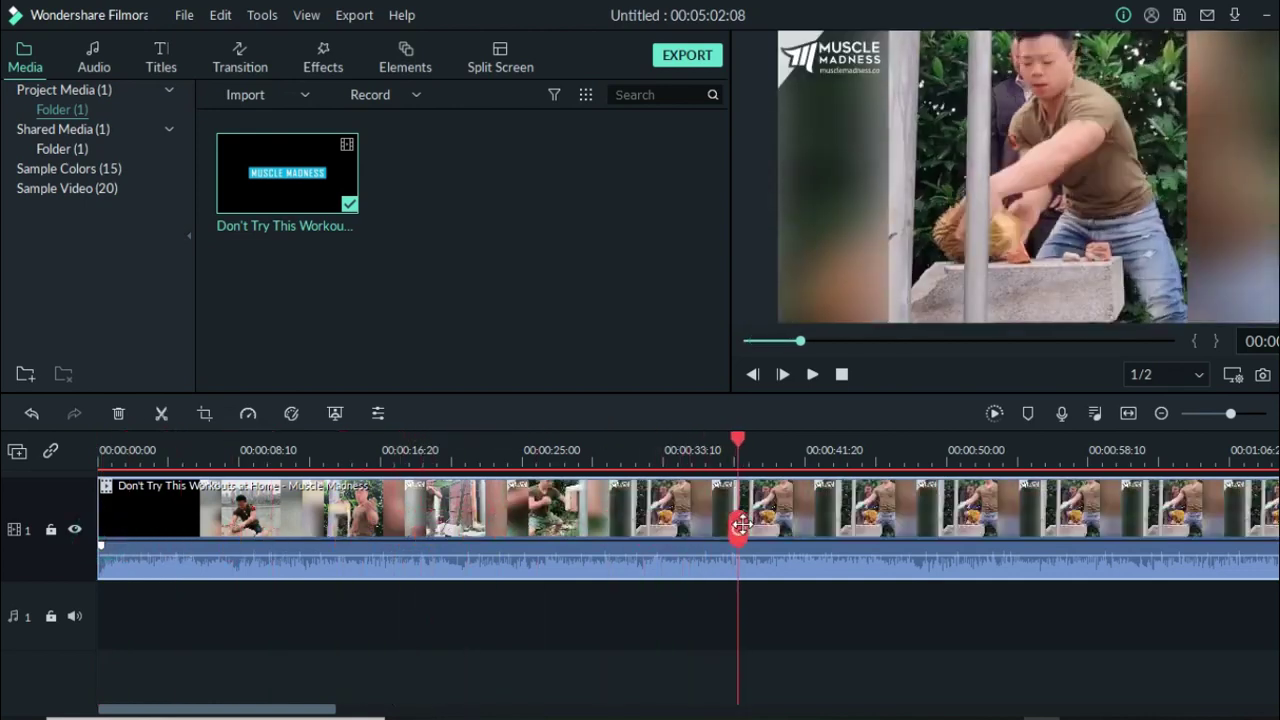
left_click_drag(741, 524, 946, 528)
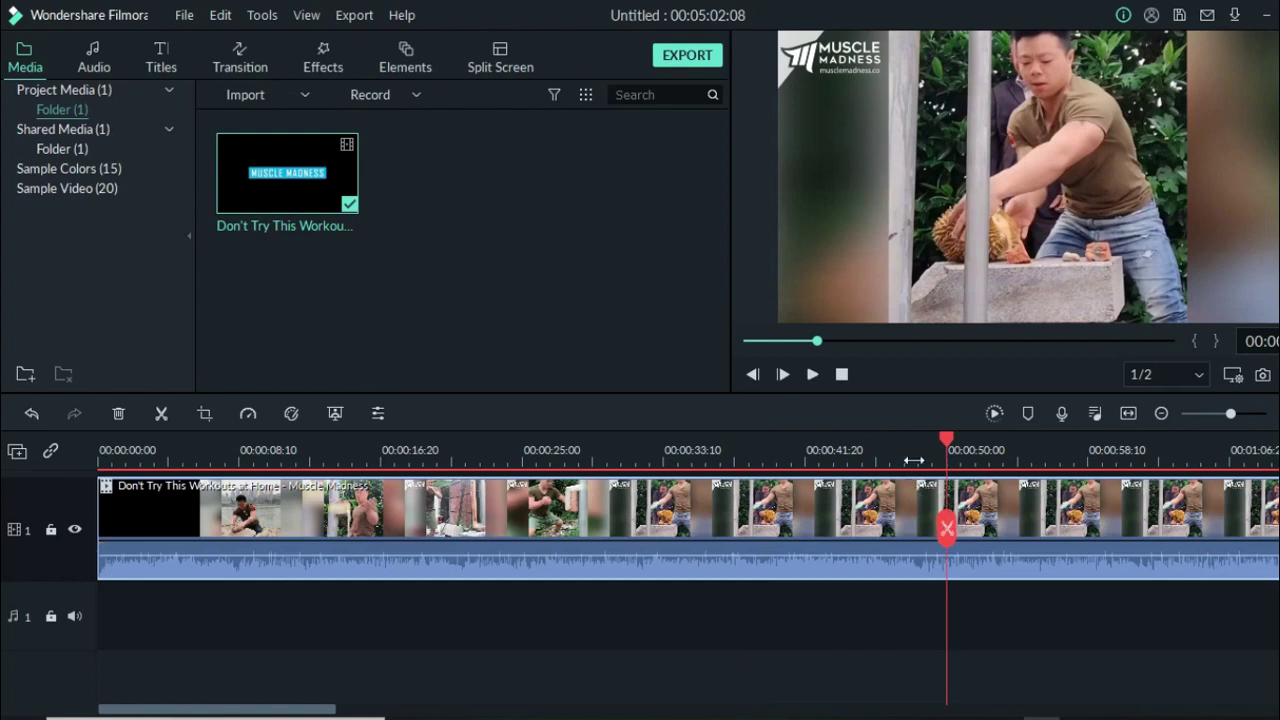
scroll(479, 531, "down", 2)
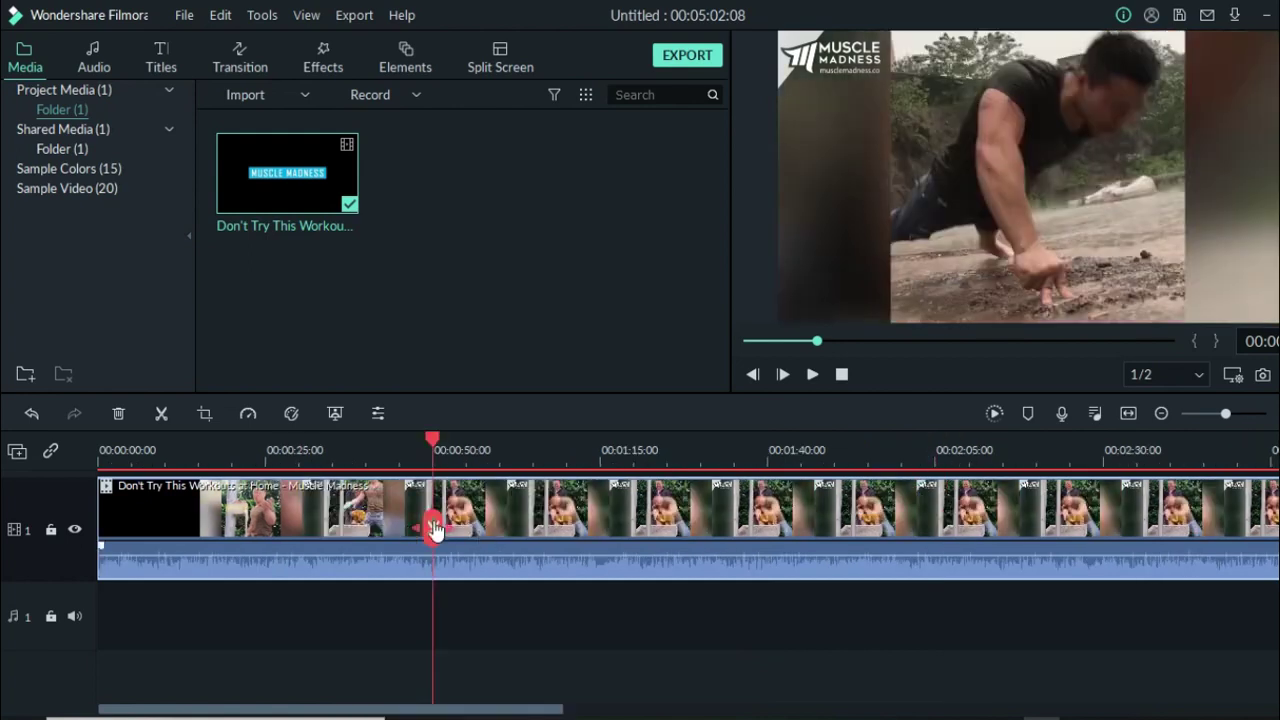
left_click_drag(434, 528, 530, 520)
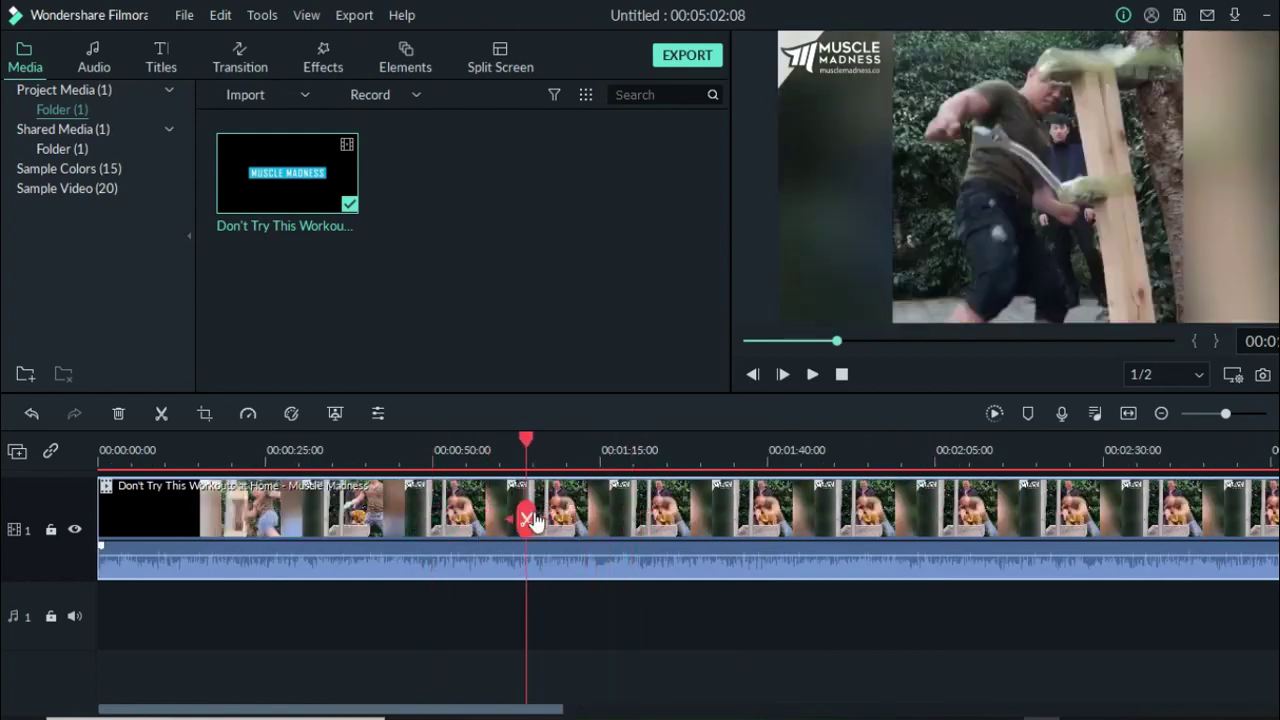
left_click_drag(533, 522, 493, 520)
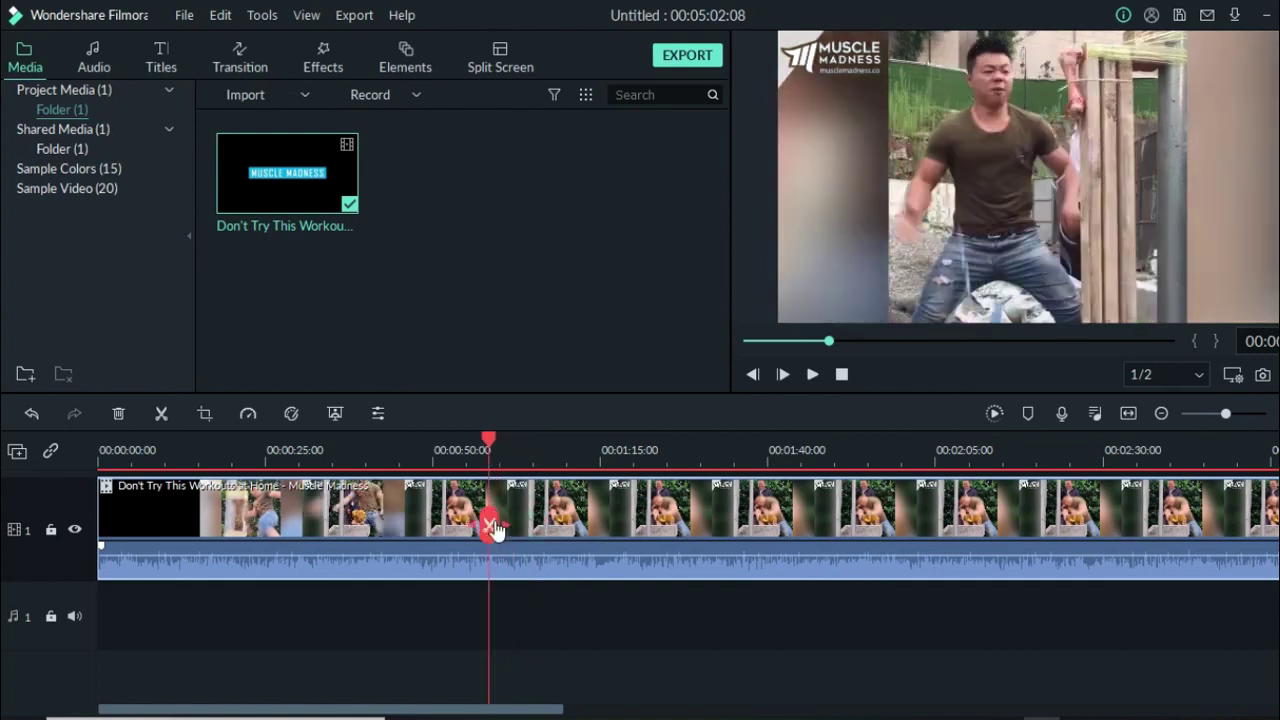
left_click_drag(493, 520, 474, 532)
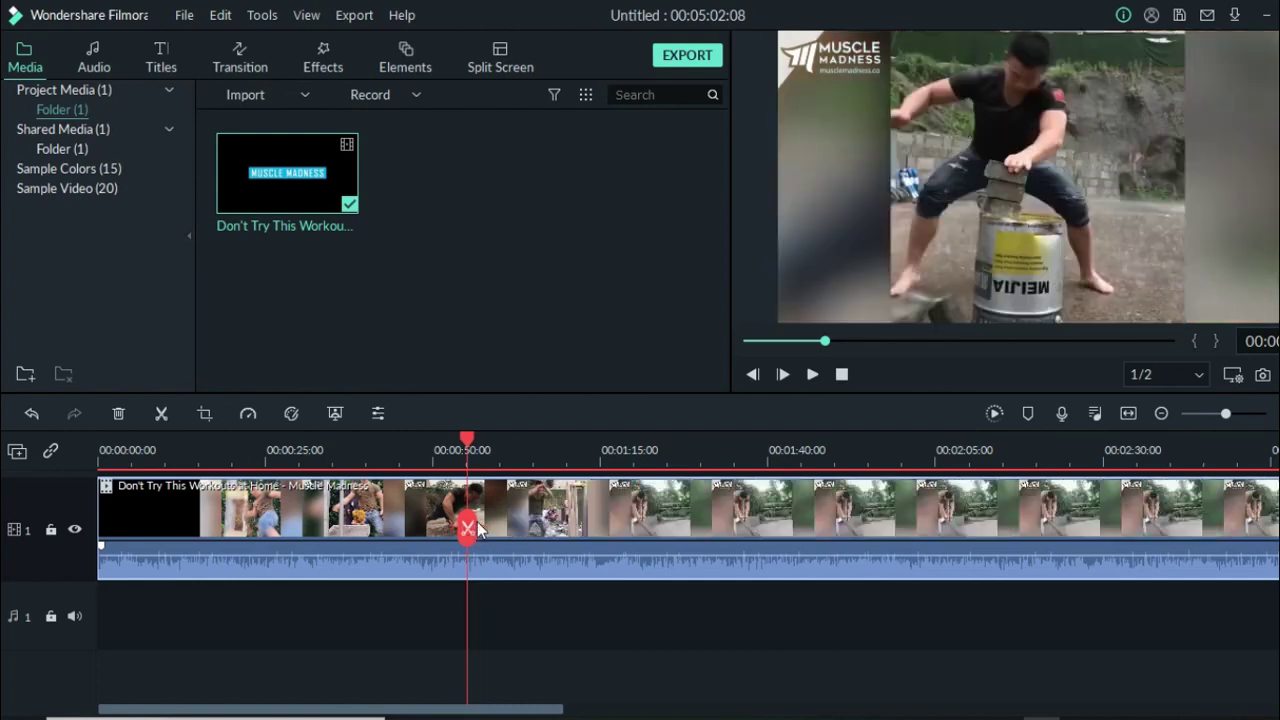
left_click(813, 375)
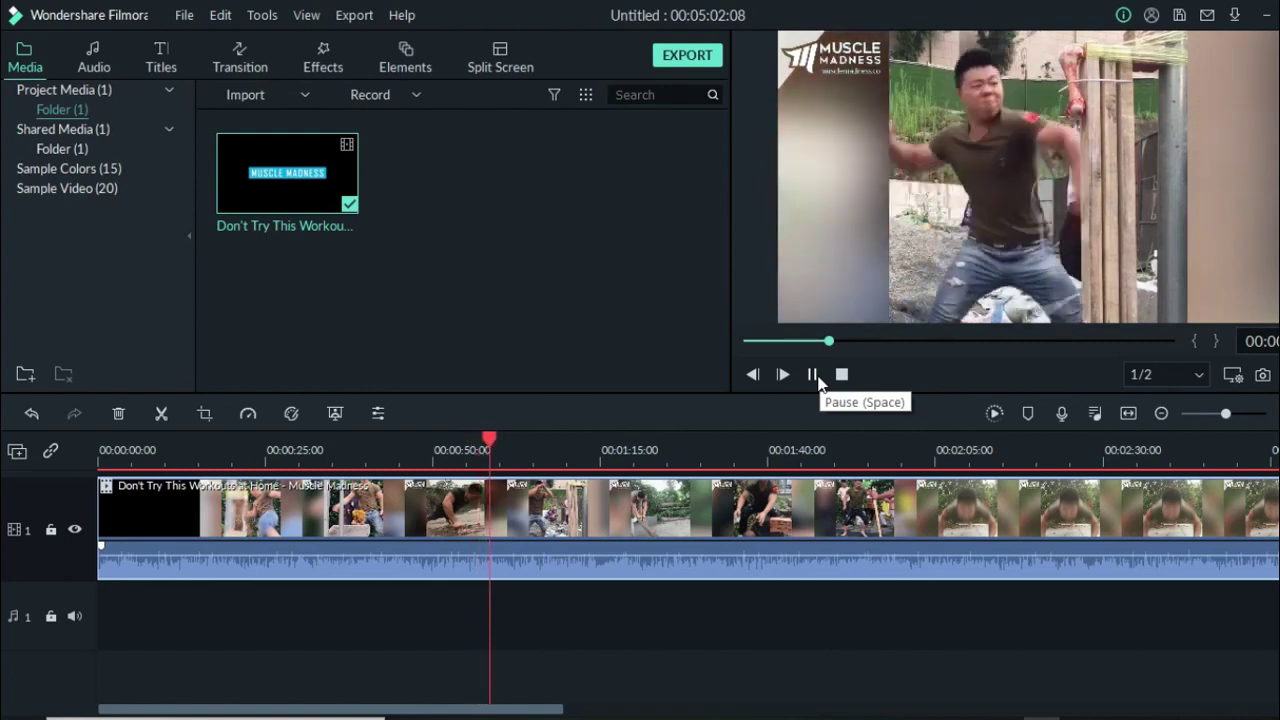
left_click(815, 375)
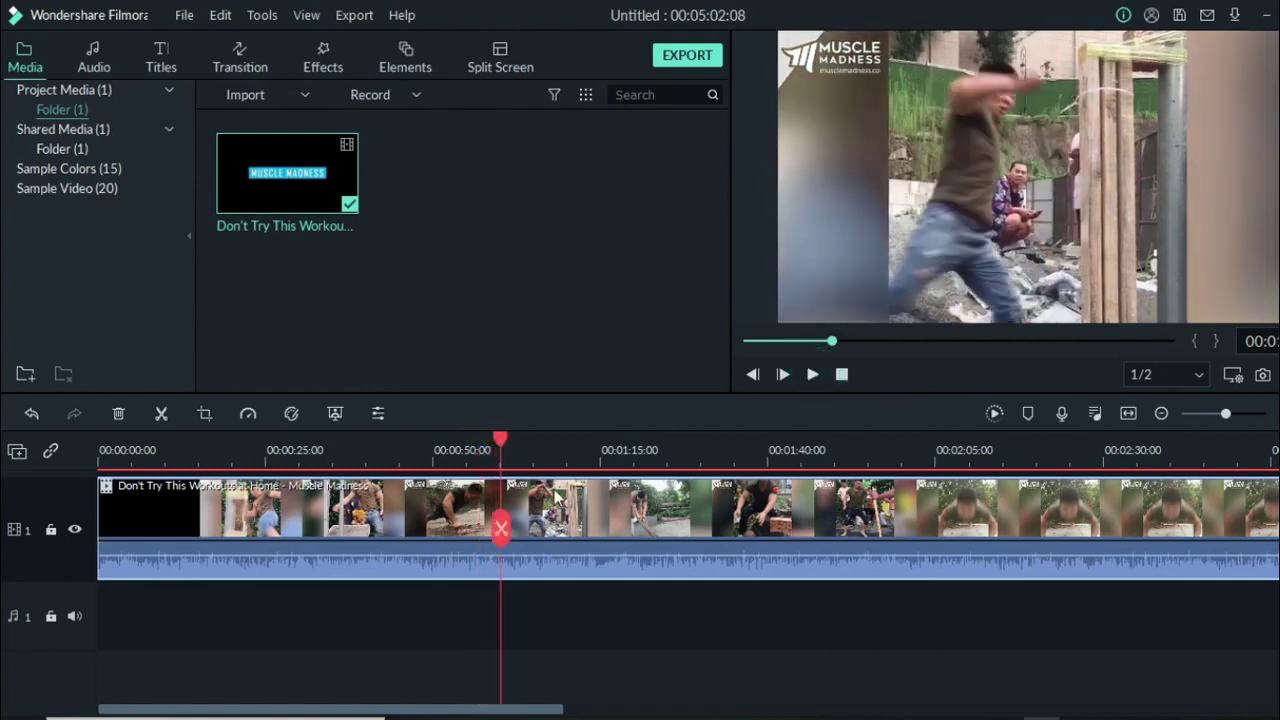
left_click_drag(503, 535, 457, 523)
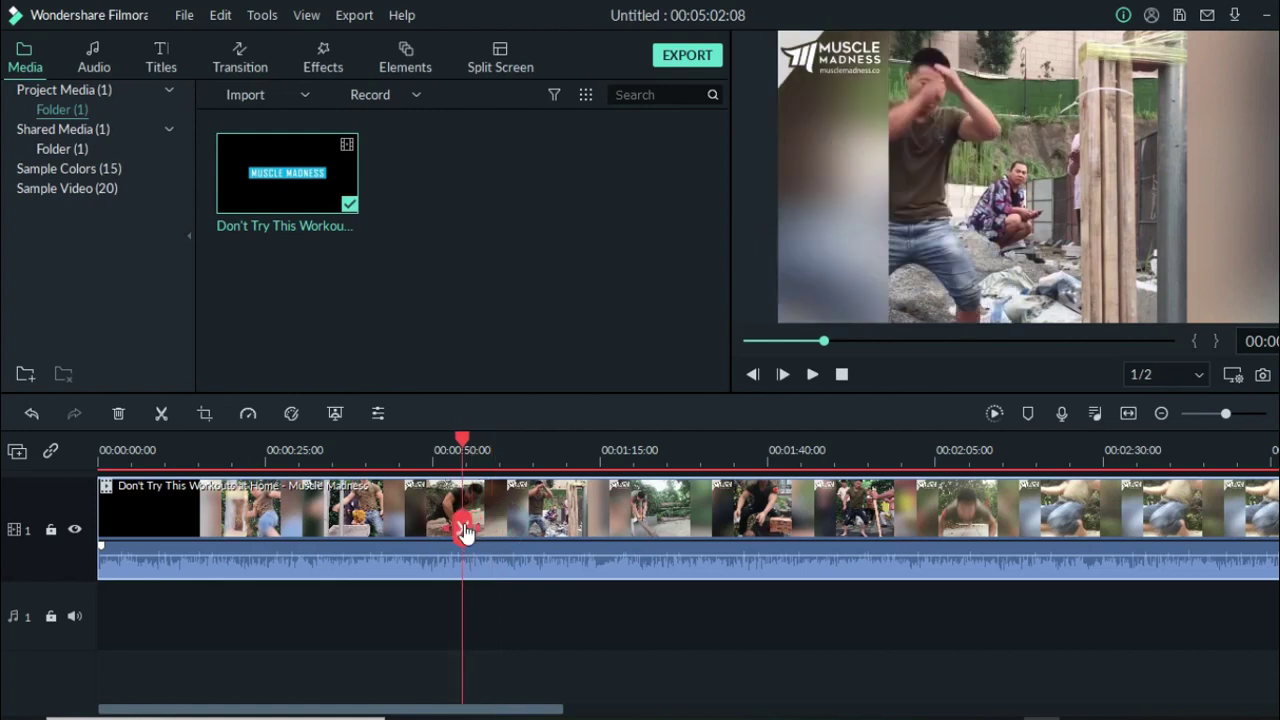
left_click_drag(457, 523, 477, 521)
Step: Cut the workout clip at the playhead near 00:00:50 and scrub into the second part
left_click(477, 522)
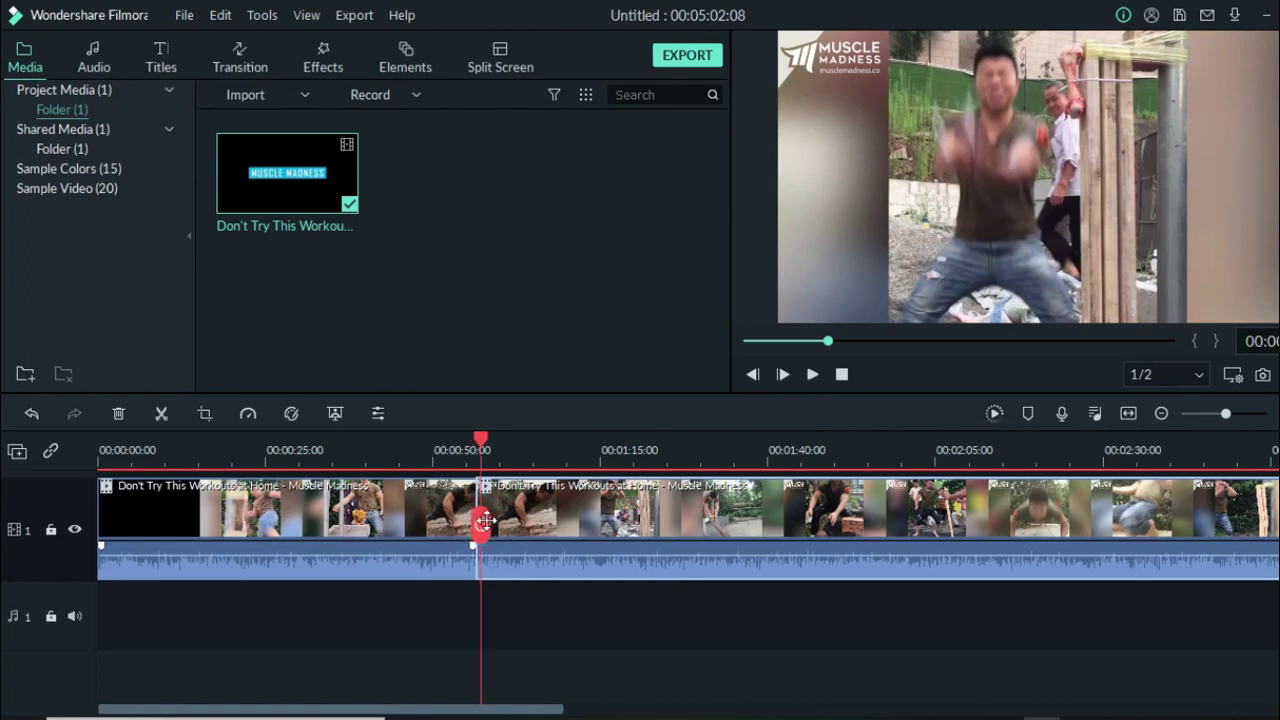
left_click_drag(478, 520, 551, 522)
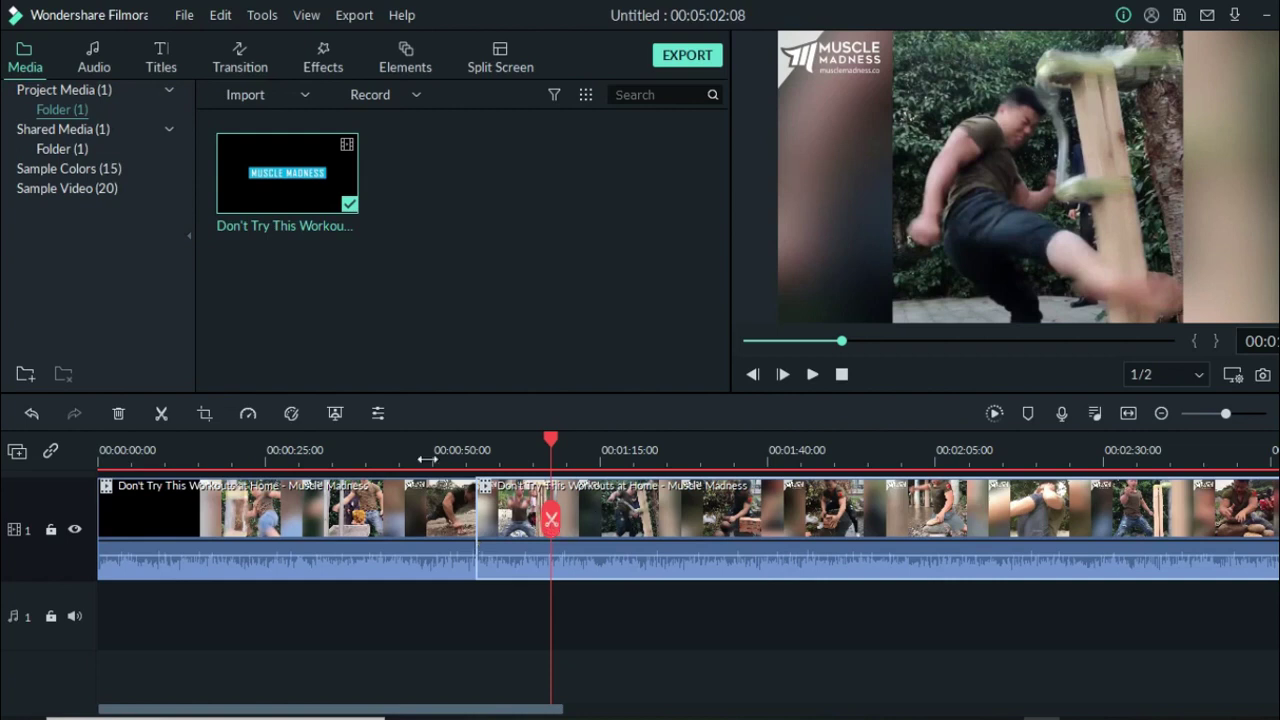
Step: Set the second clip to Fast 2x speed, shortening the project to 00:02:59:14
left_click(248, 416)
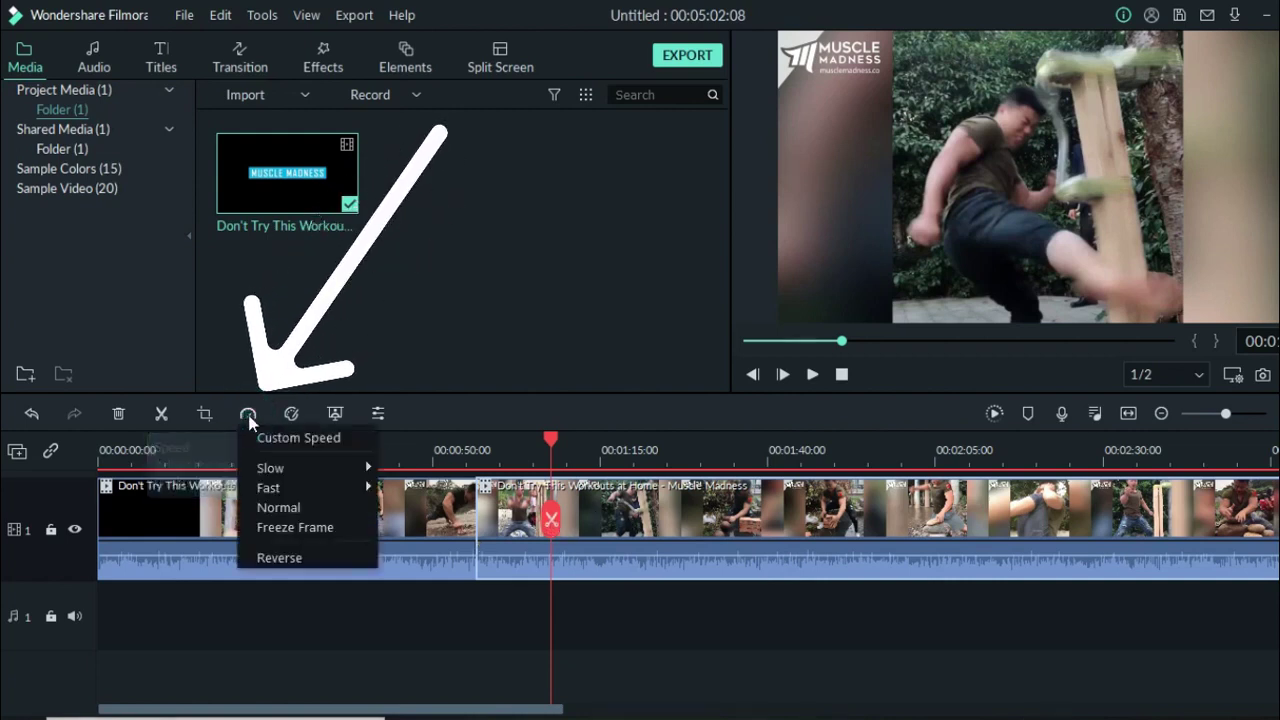
left_click(248, 416)
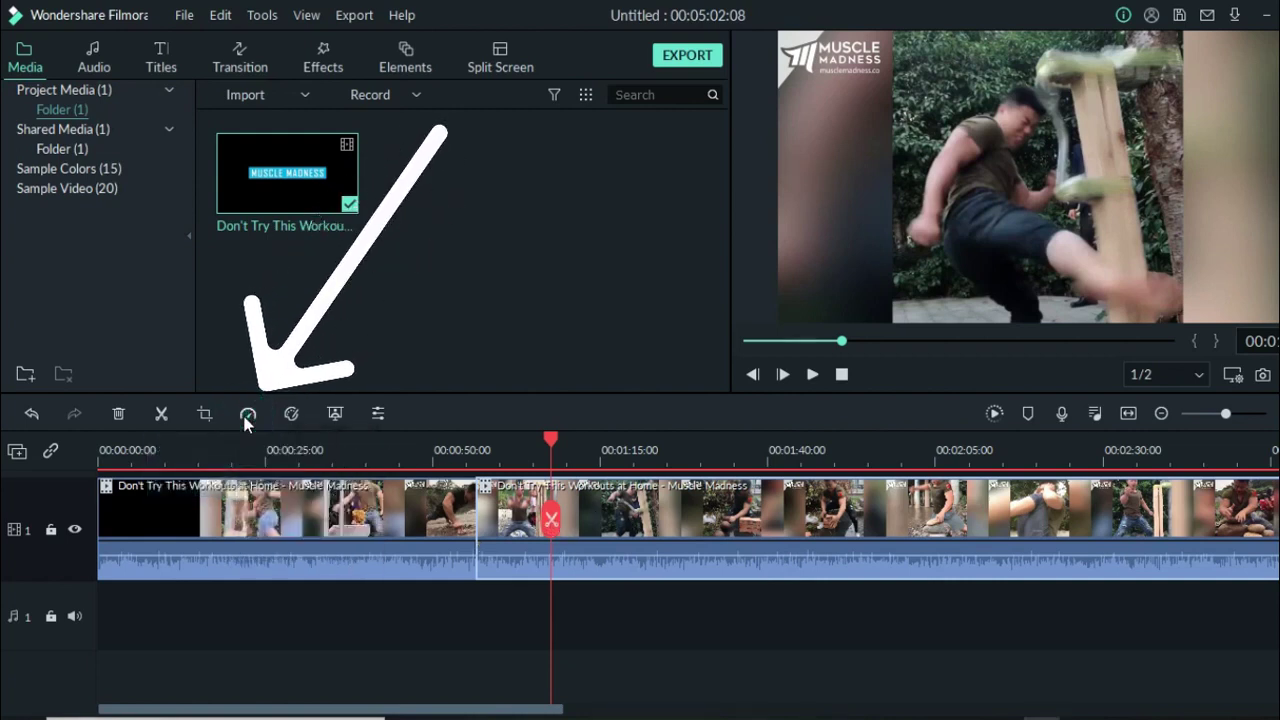
left_click(248, 416)
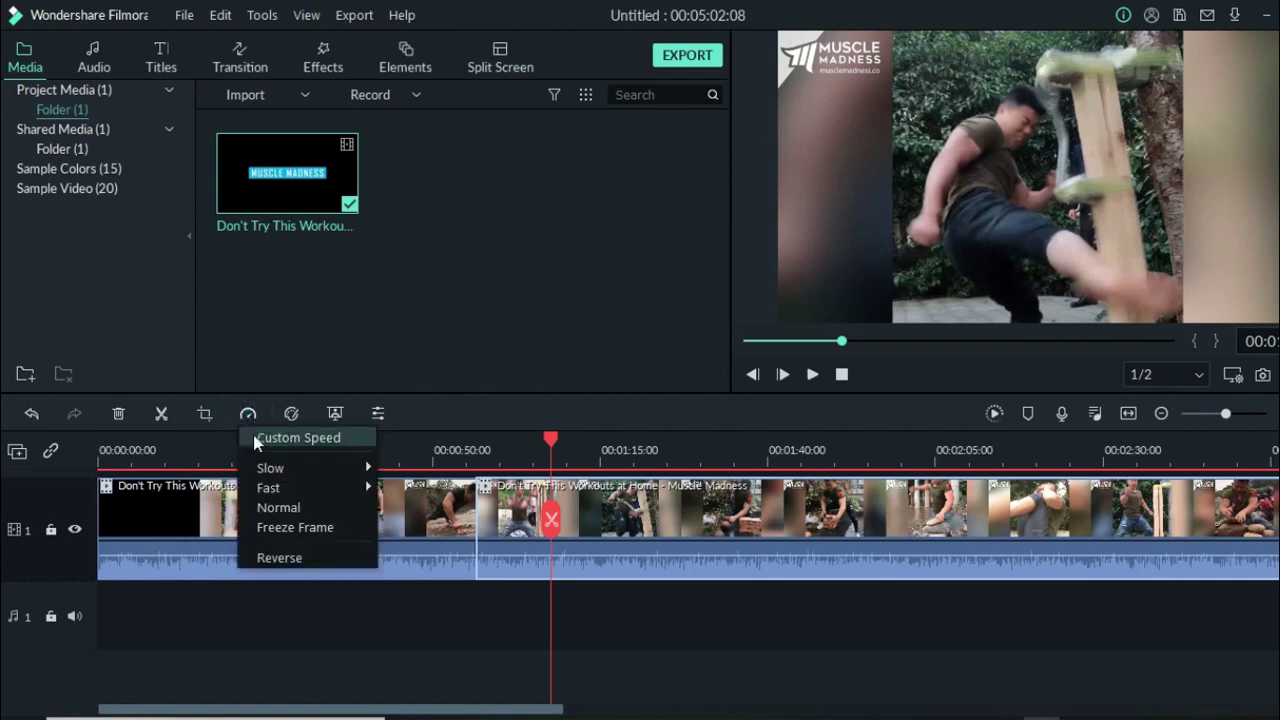
mouse_move(268, 488)
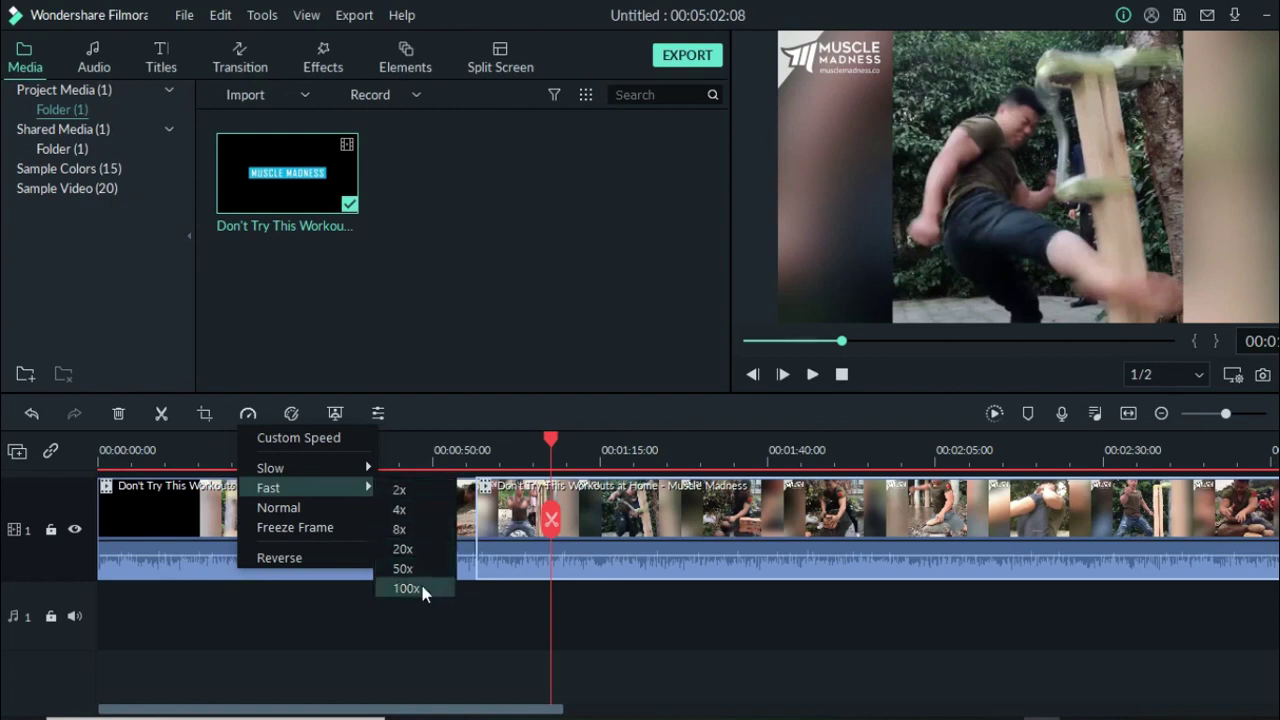
left_click(405, 492)
left_click_drag(496, 519, 478, 522)
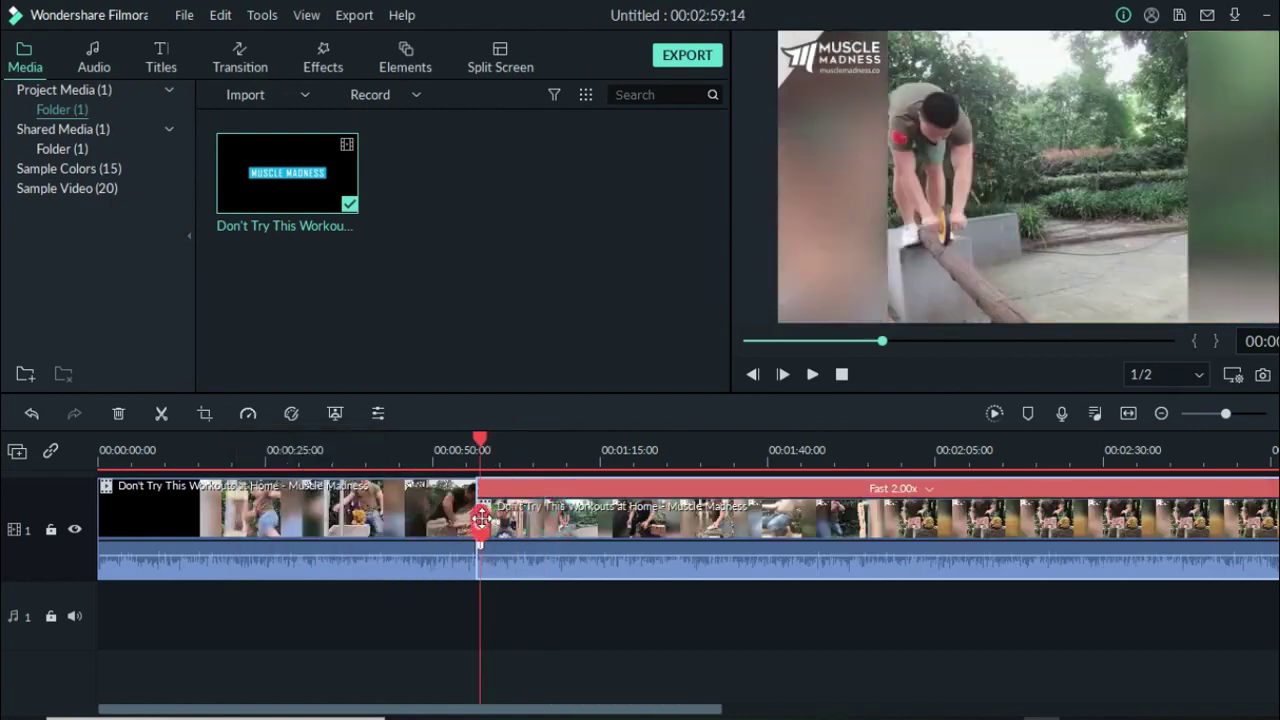
Step: Preview the 2x section and split it a few seconds after its start
left_click(812, 374)
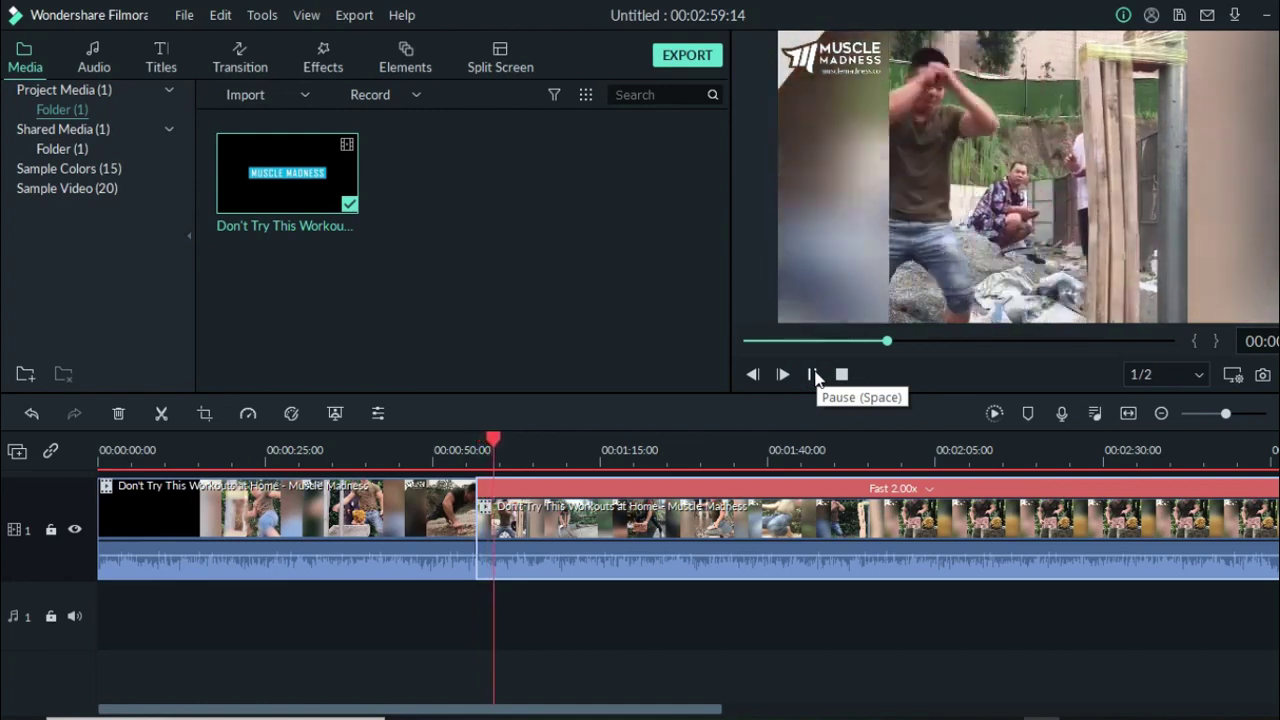
left_click(814, 376)
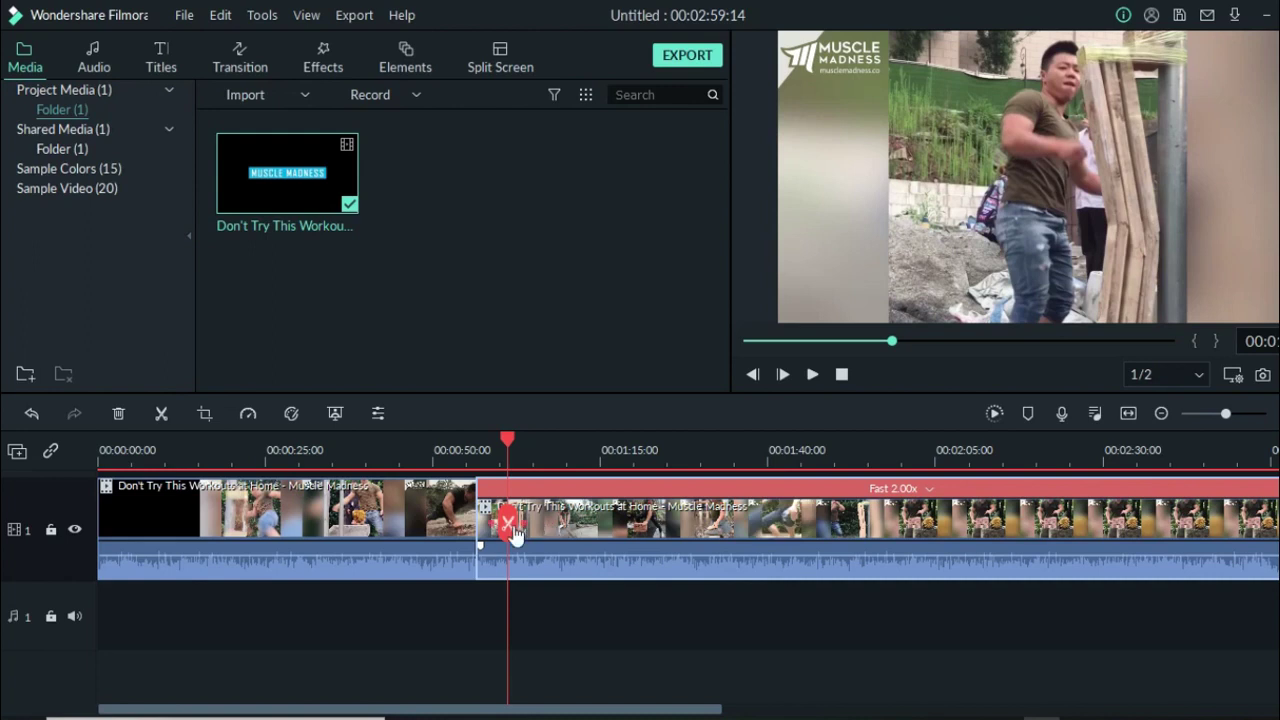
mouse_move(509, 532)
left_mouse_down()
mouse_move(543, 537)
mouse_move(538, 525)
left_mouse_up()
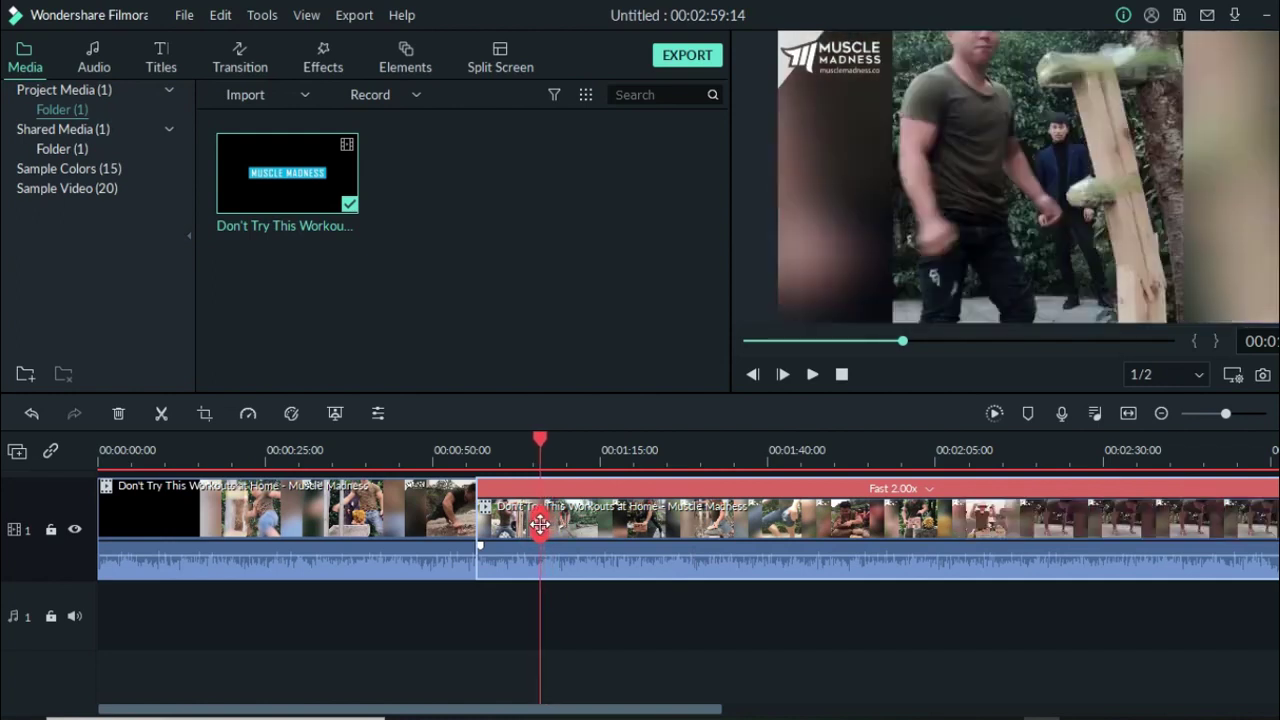
left_click(538, 525)
left_click_drag(538, 525, 502, 524)
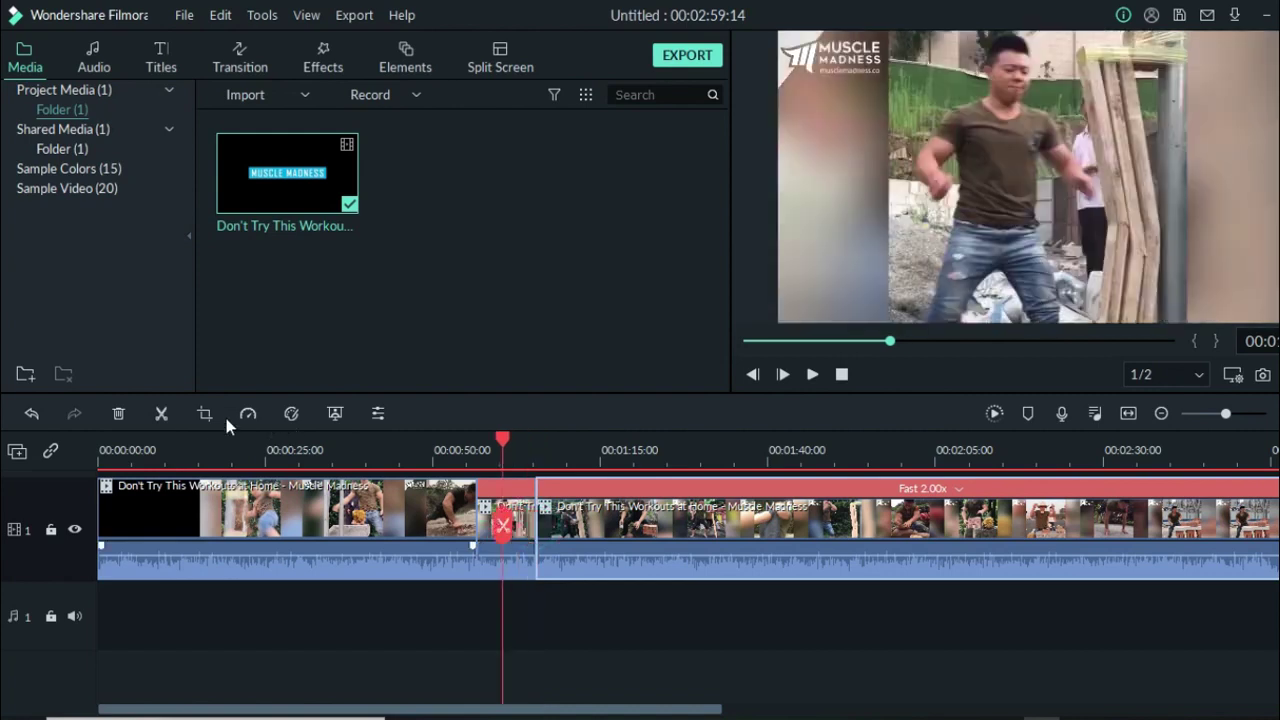
left_click(248, 414)
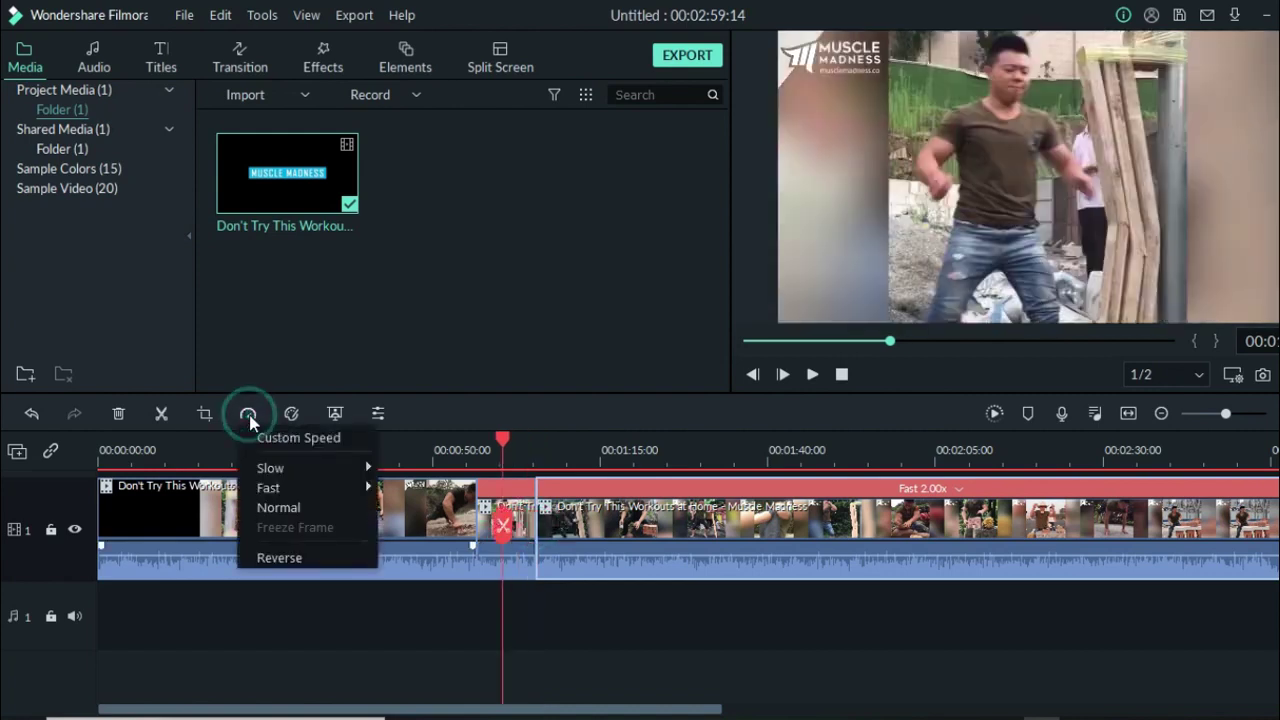
Step: Apply a custom 1.50x speed to the clip after the new cut and play it back
left_click(286, 488)
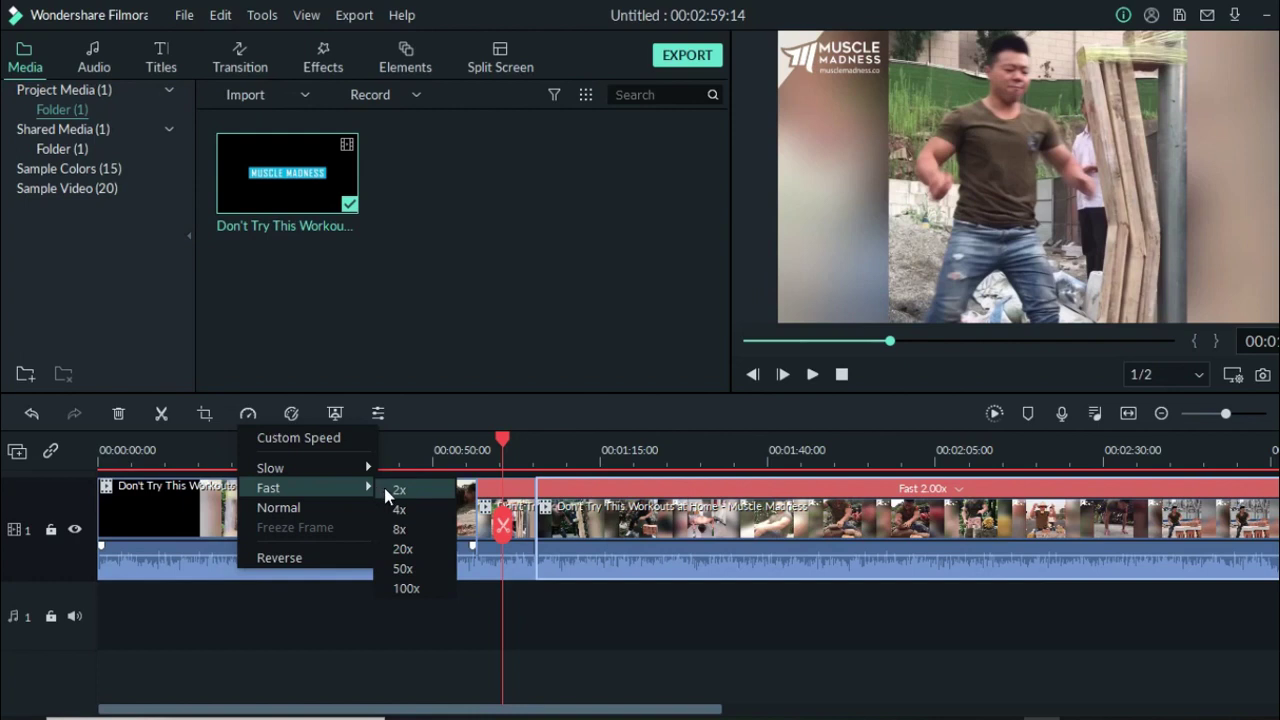
left_click(313, 446)
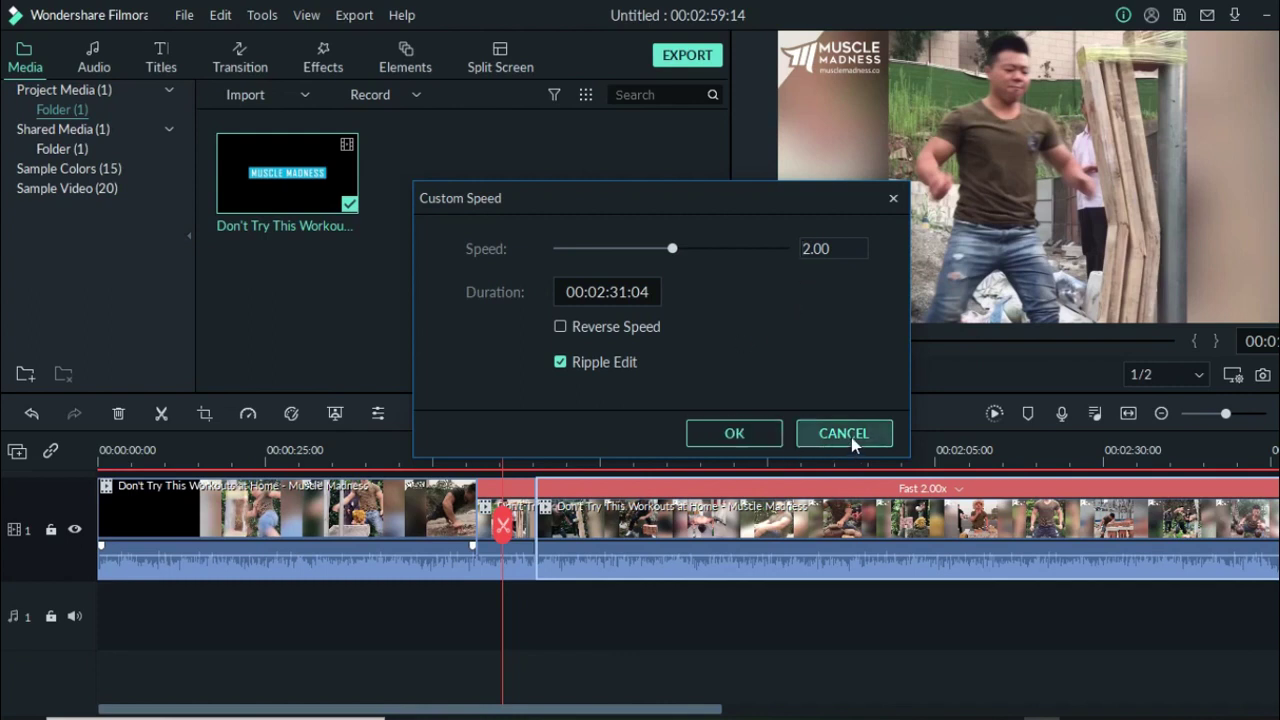
left_click(808, 248)
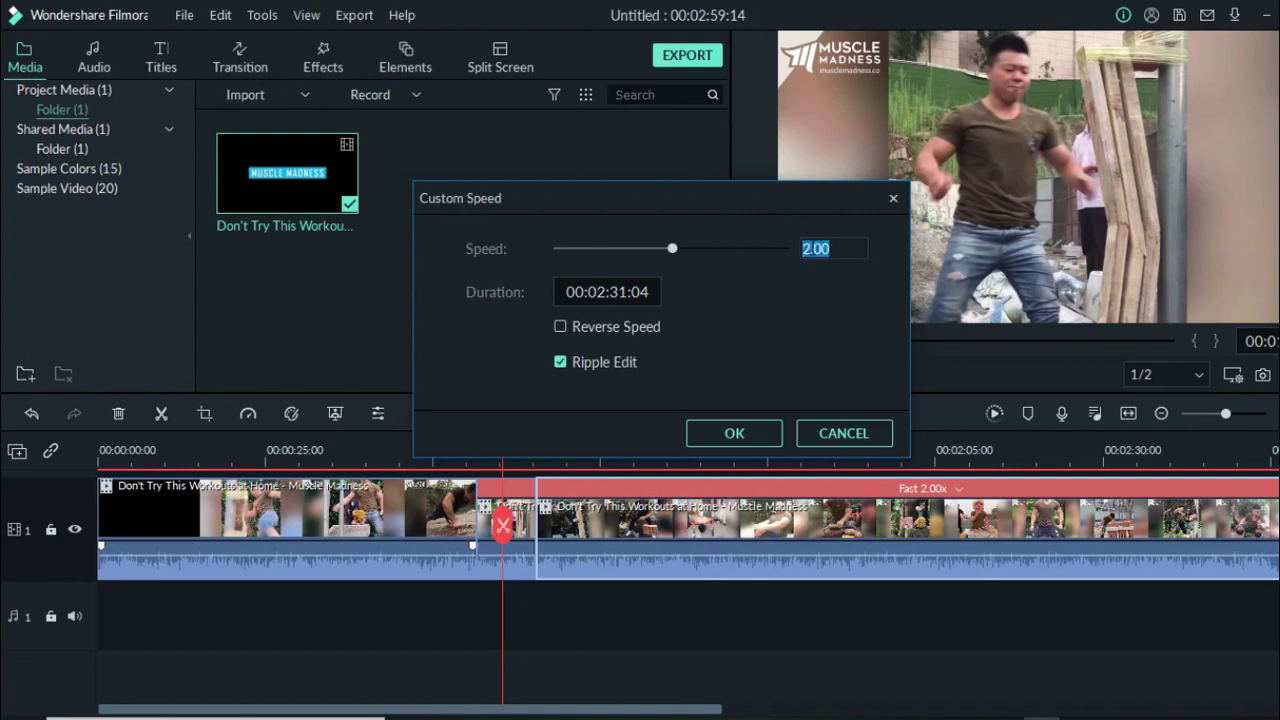
left_click_drag(815, 248, 792, 268)
type("1")
left_click(816, 248)
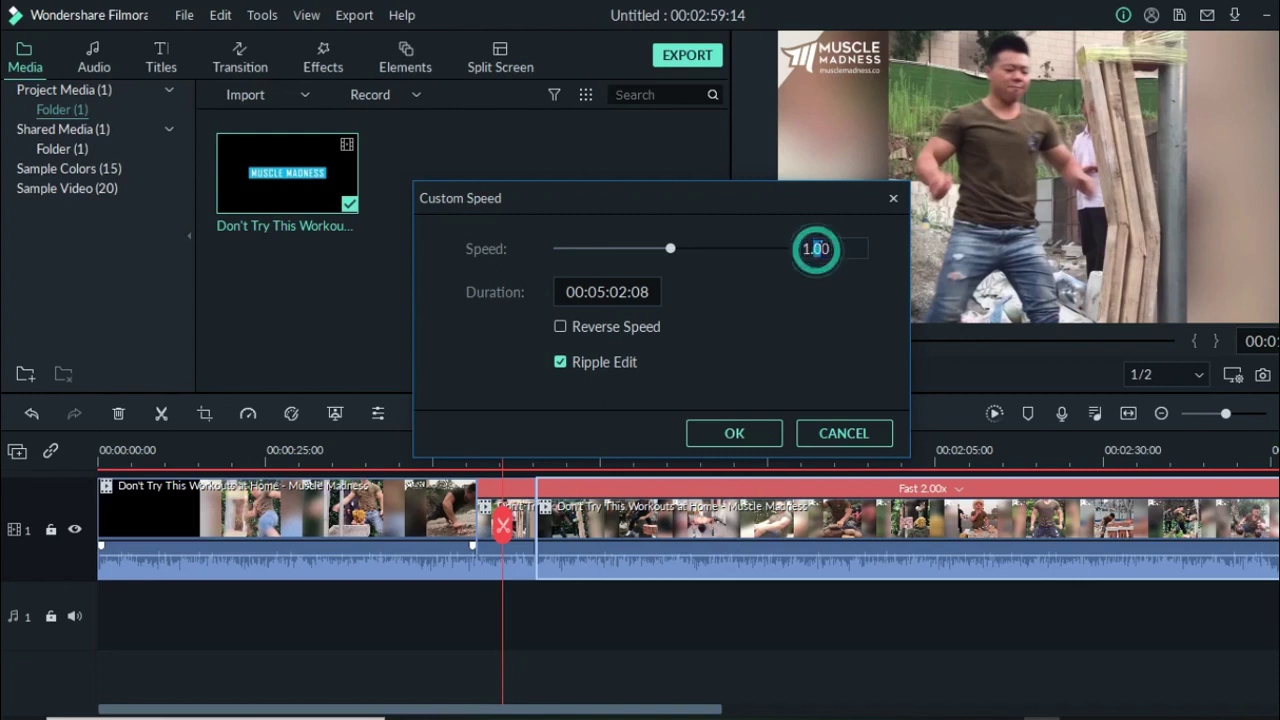
type("5")
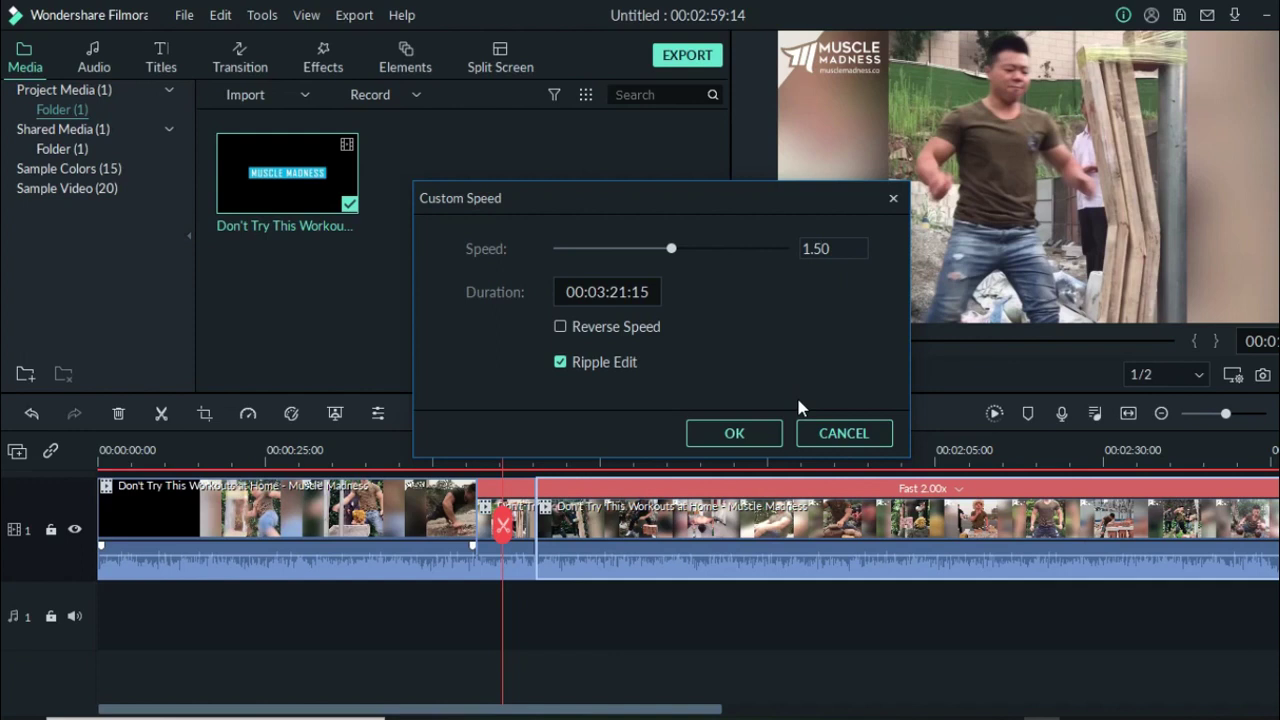
left_click(750, 436)
left_click_drag(505, 528, 477, 528)
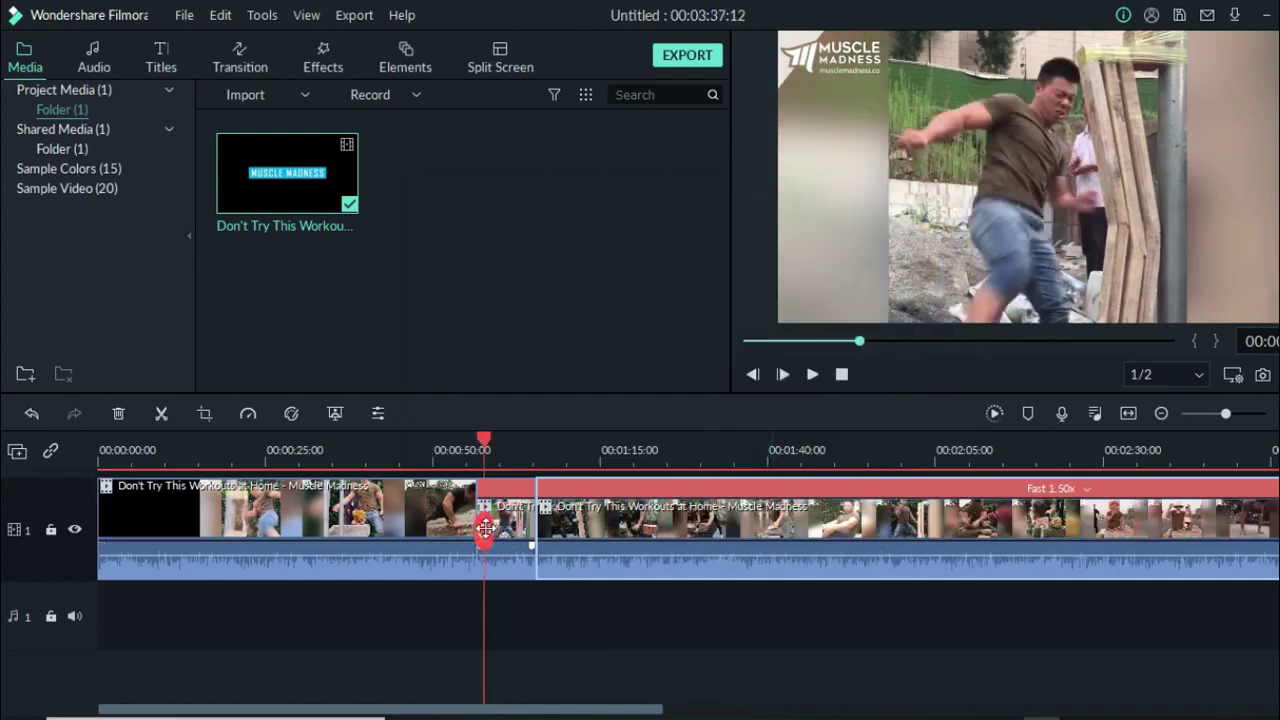
left_click(811, 376)
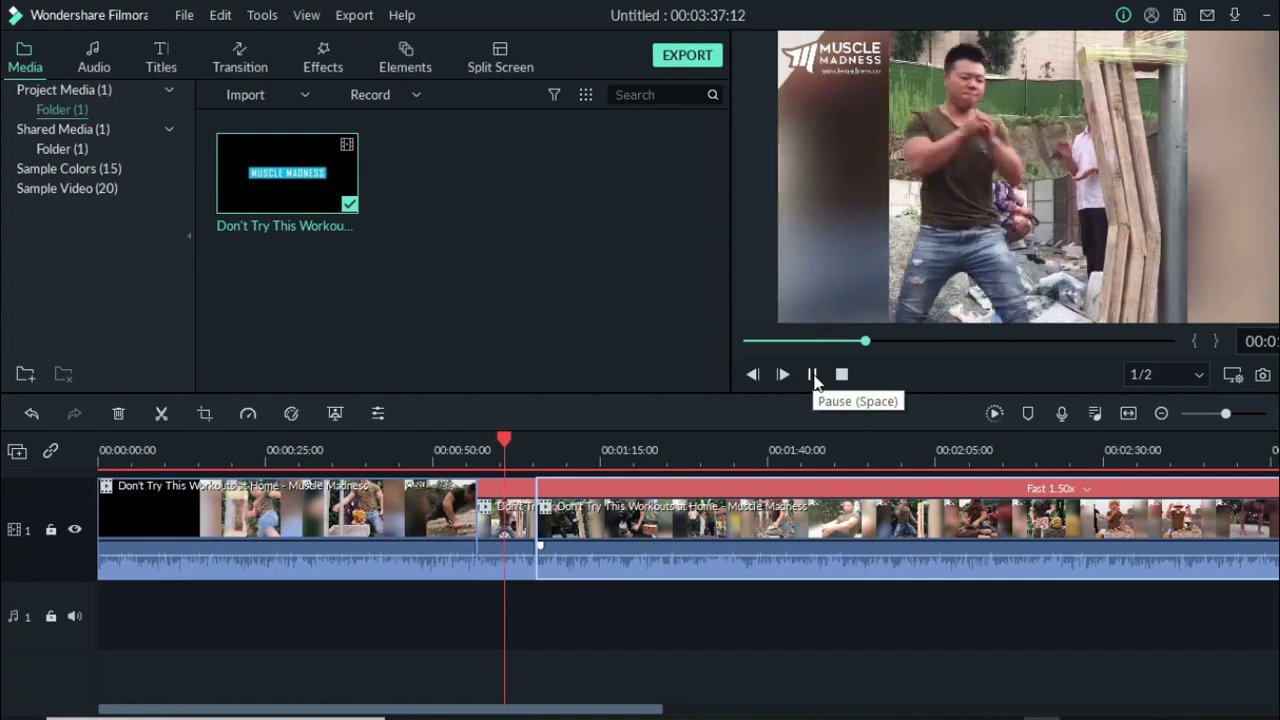
left_click(813, 376)
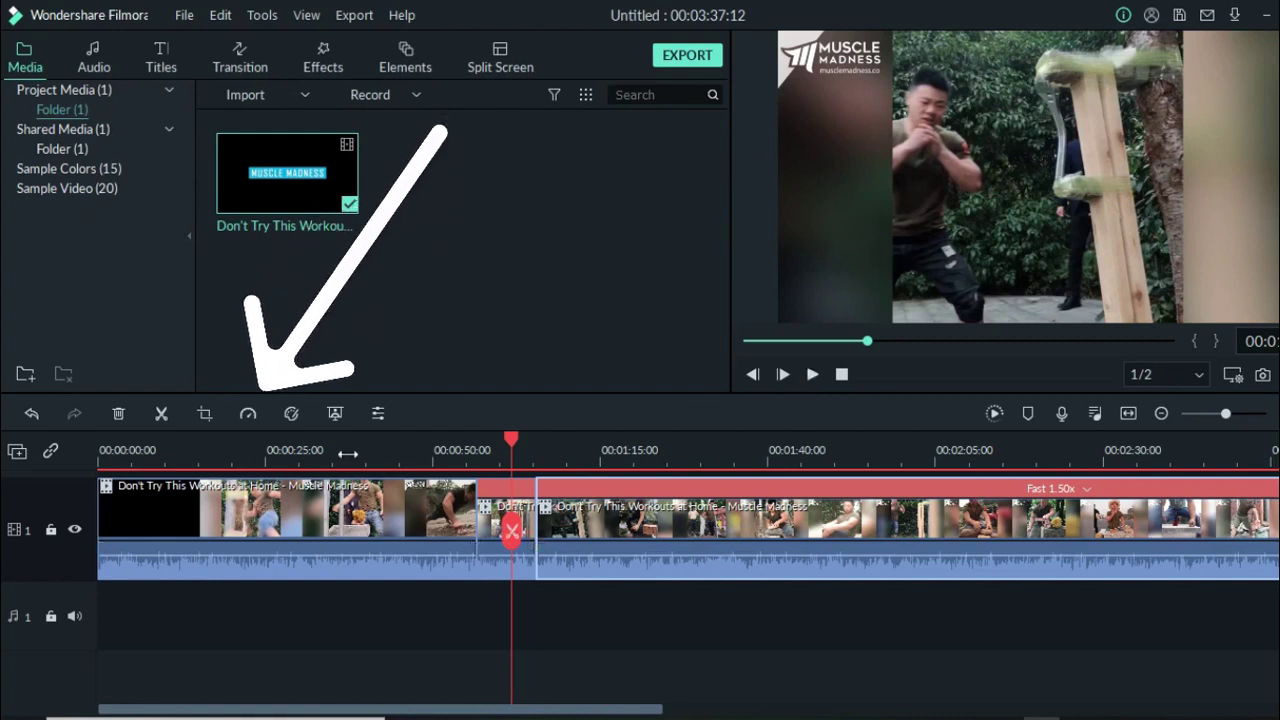
left_click(248, 415)
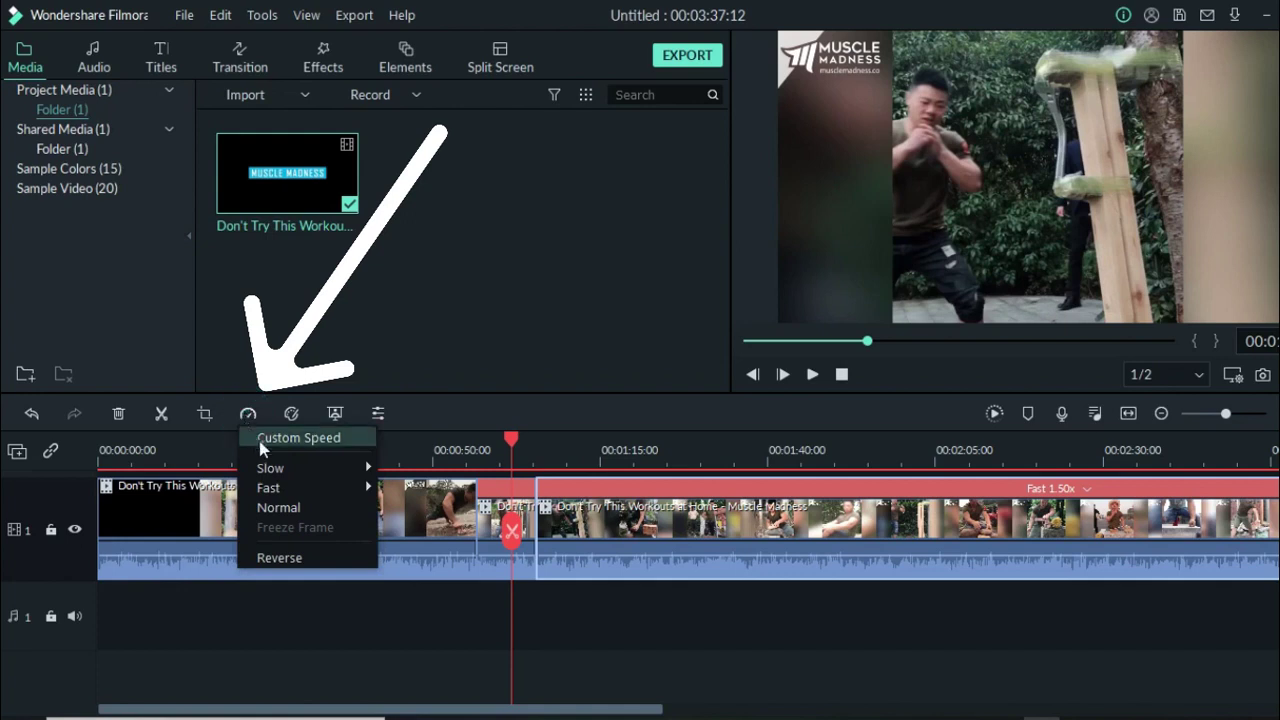
Step: Apply Slow 0.5x speed to the selected clip
mouse_move(284, 470)
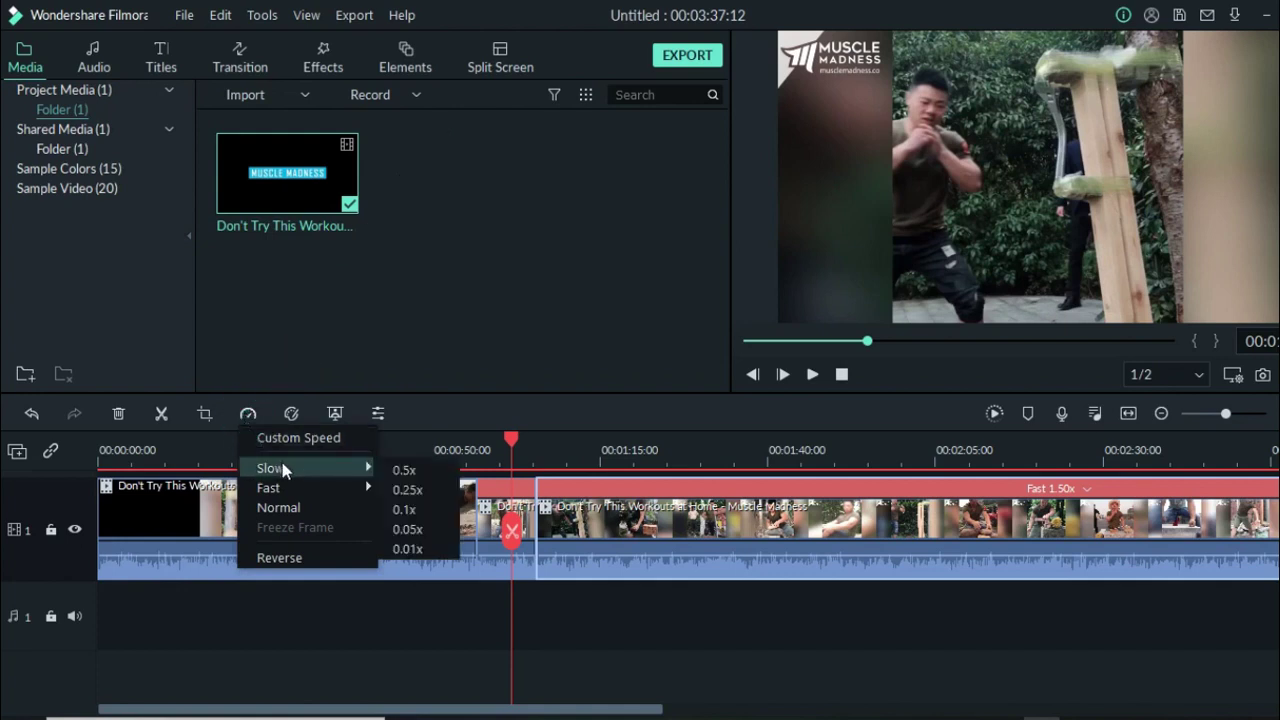
left_click(403, 470)
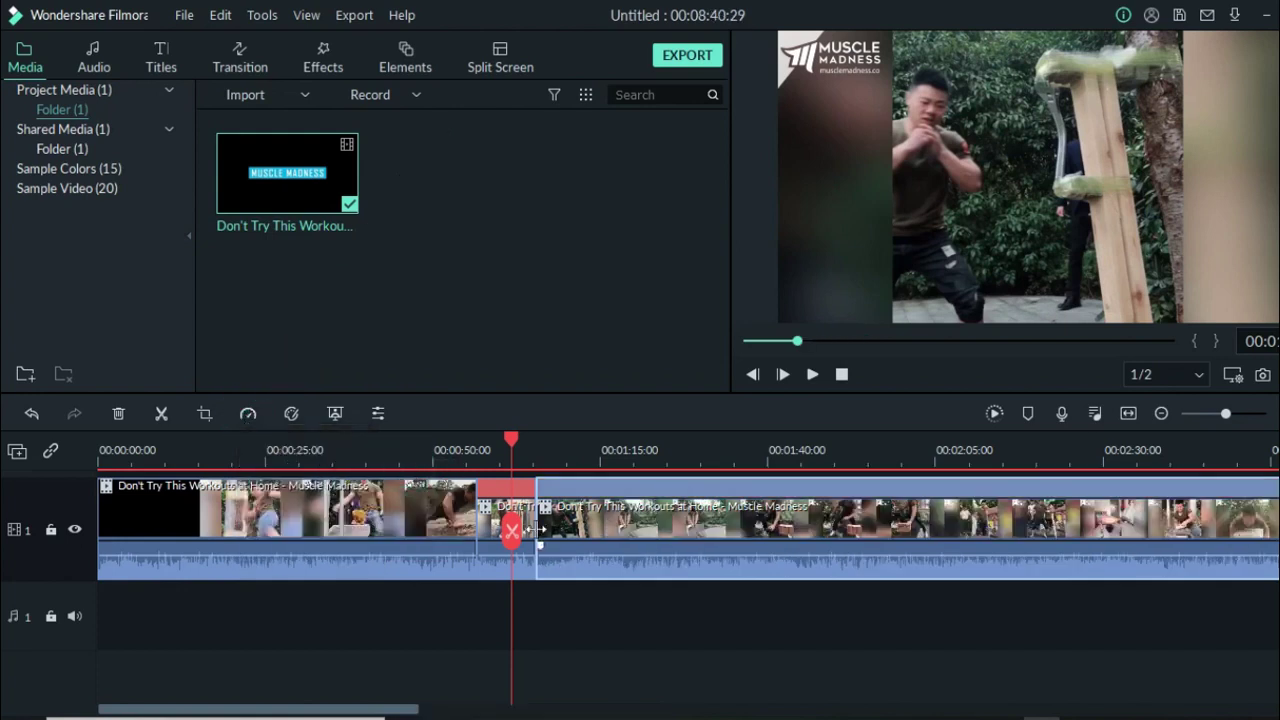
mouse_move(511, 530)
left_mouse_down()
mouse_move(470, 528)
mouse_move(494, 528)
left_mouse_up()
Step: Set the short clip near 00:00:50 to Slow 0.10x, stretching the project to 00:19:06:01
double_click(510, 512)
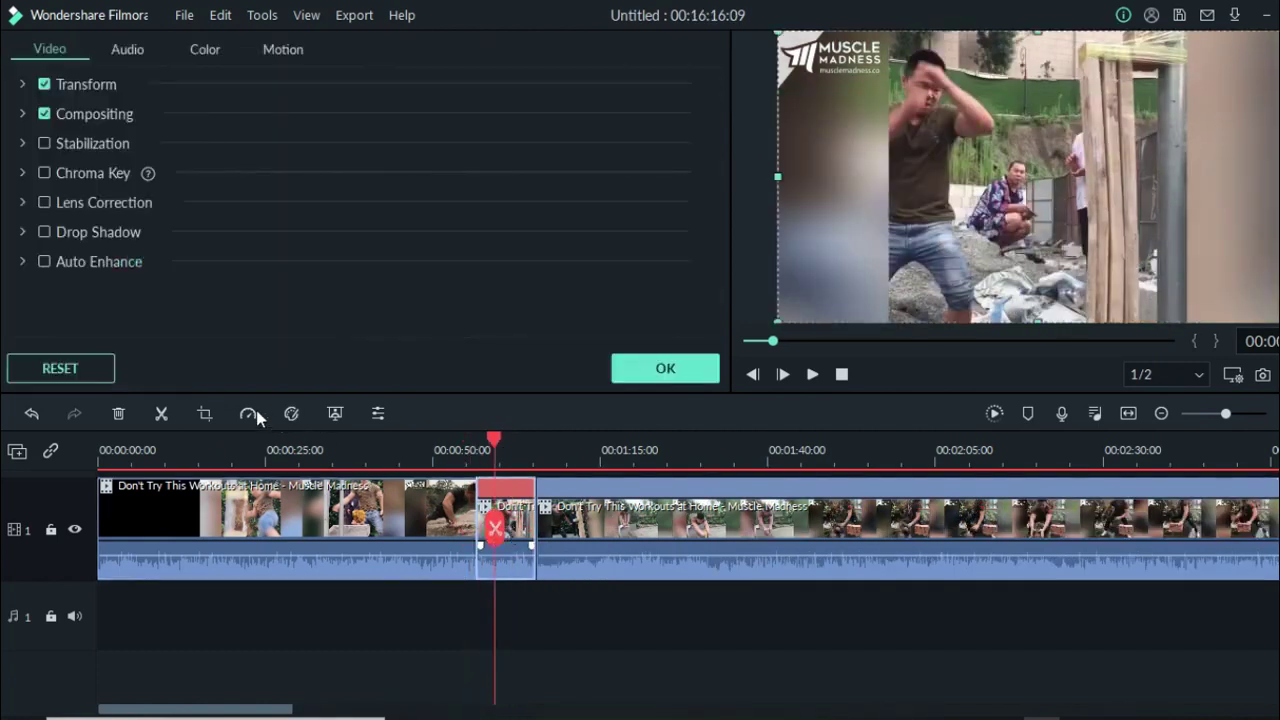
left_click(249, 414)
mouse_move(352, 470)
left_click(406, 525)
Step: Preview the slowed 0.10x playback
left_click(815, 374)
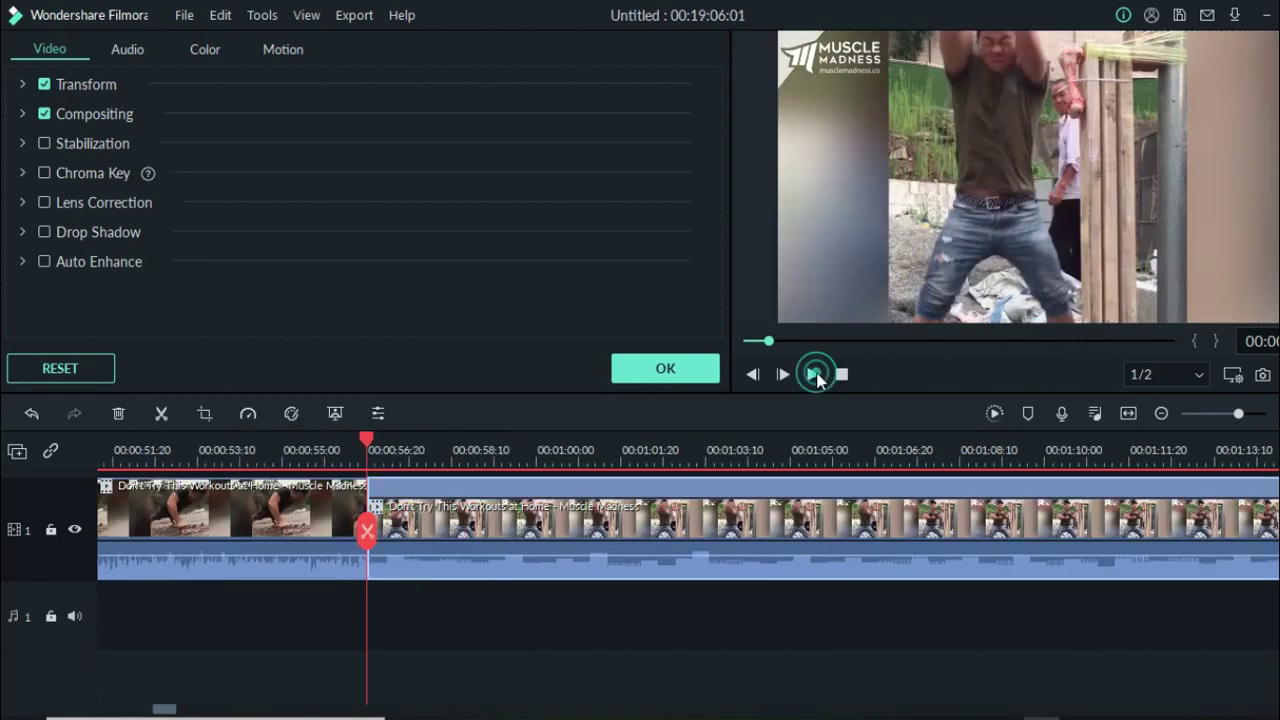
left_click(815, 374)
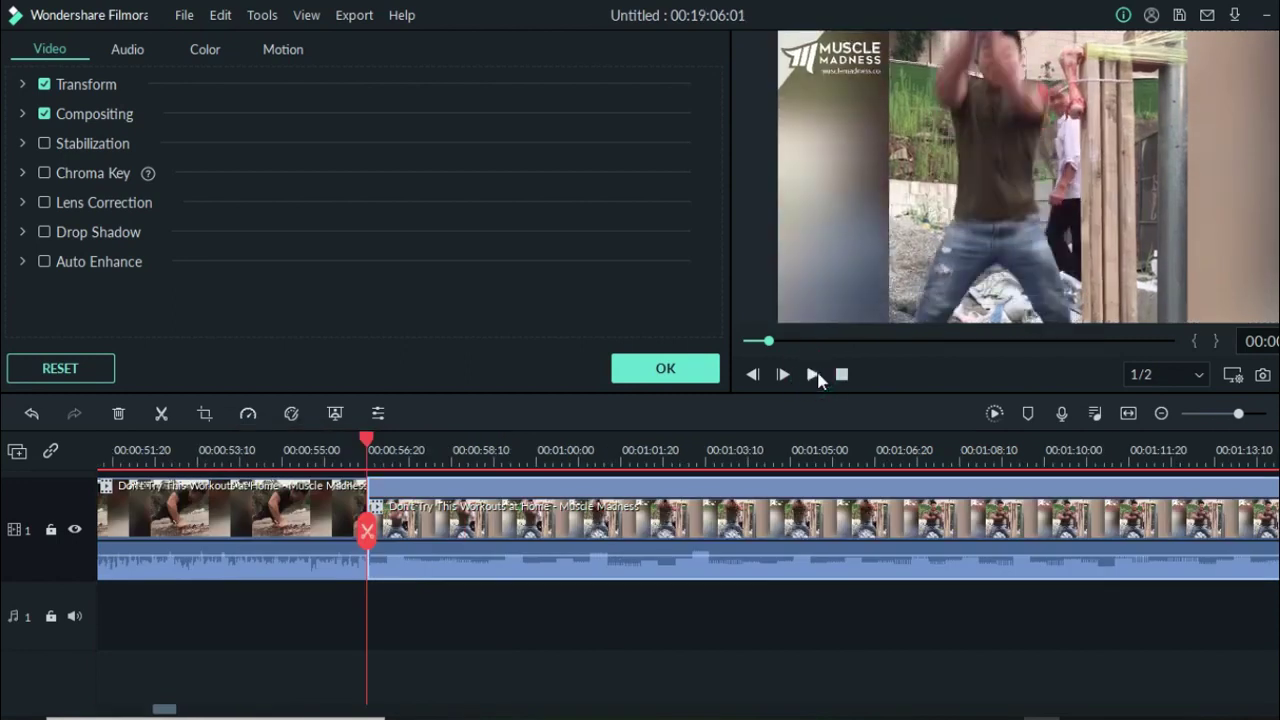
left_click(815, 374)
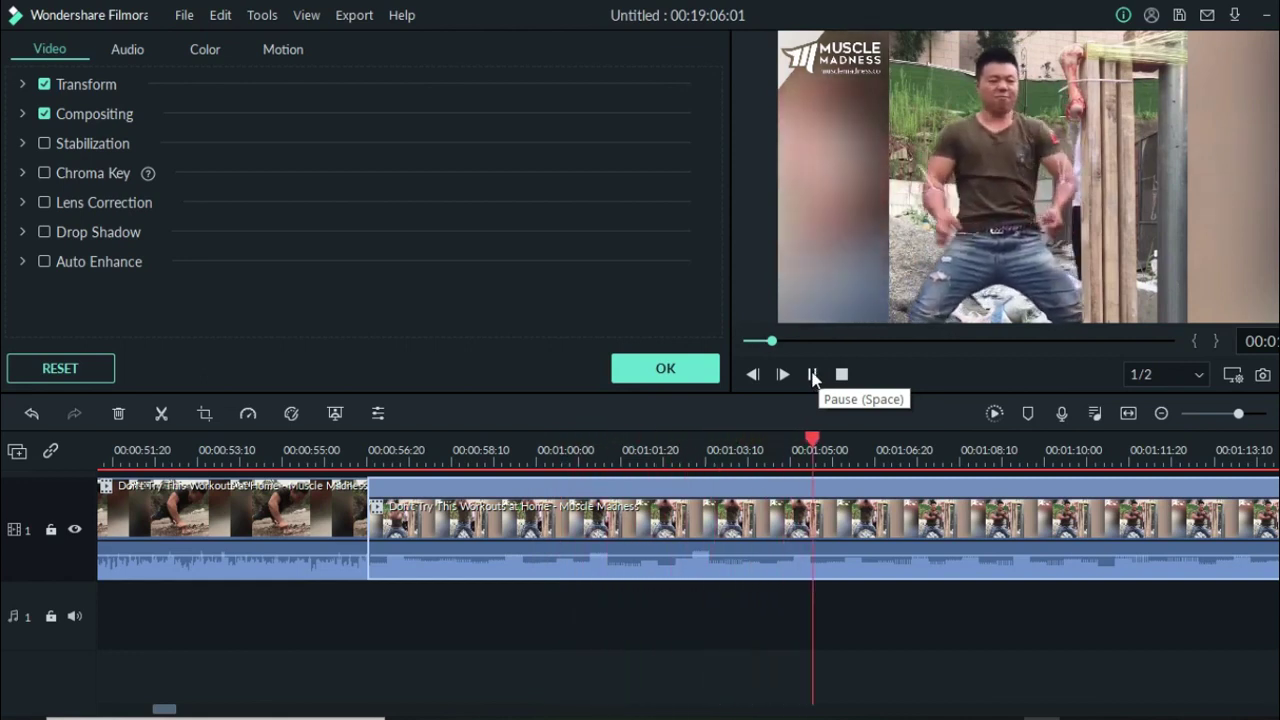
left_click(812, 375)
Step: Split the slowed clip at the playhead near 00:01:06
mouse_move(892, 528)
left_click(916, 533)
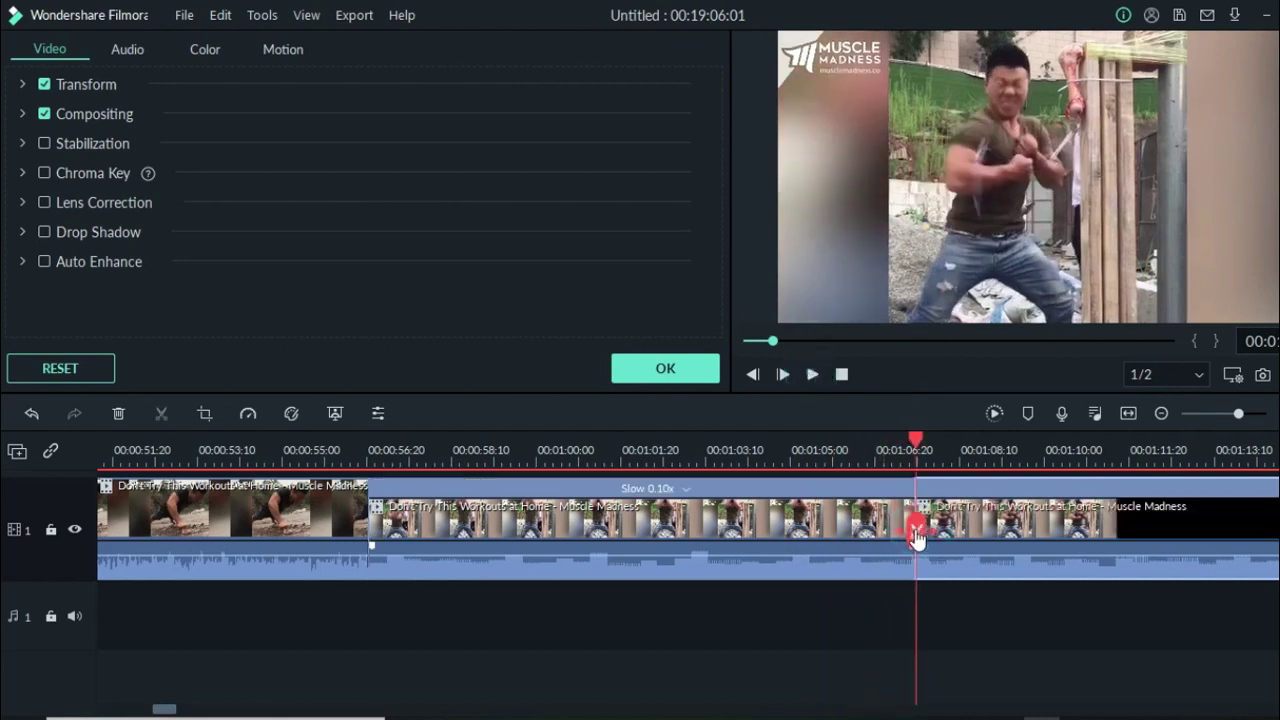
mouse_move(914, 530)
left_mouse_down()
mouse_move(480, 523)
mouse_move(961, 533)
left_mouse_up()
Step: Zoom out and split the opening clip near 00:00:27 with Ctrl+B
scroll(897, 533, "down", 4)
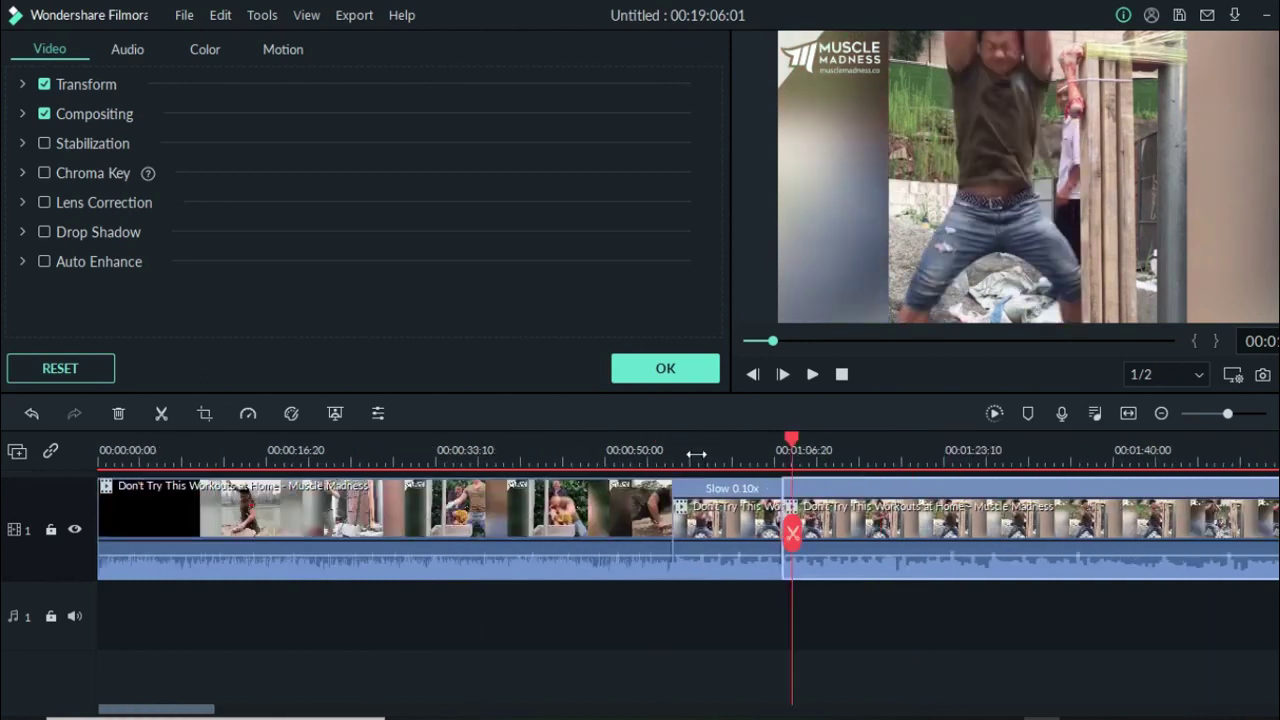
left_click_drag(795, 545, 406, 522)
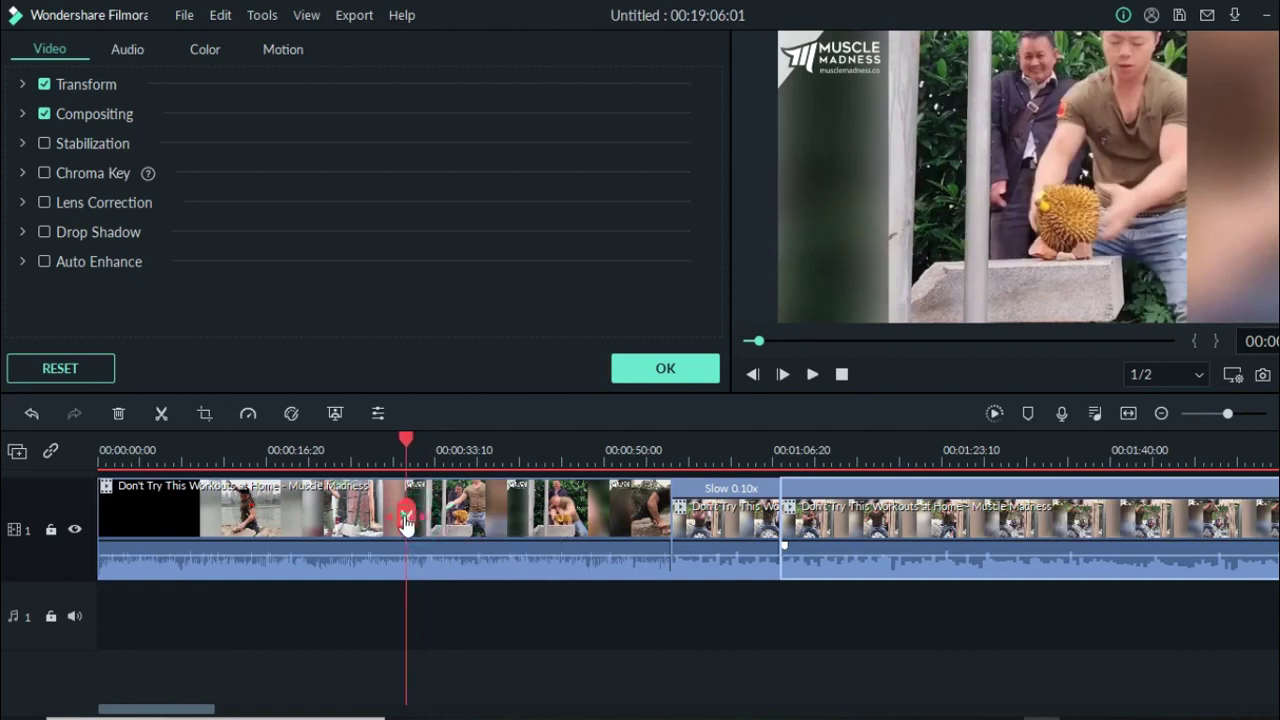
key("ctrl+b")
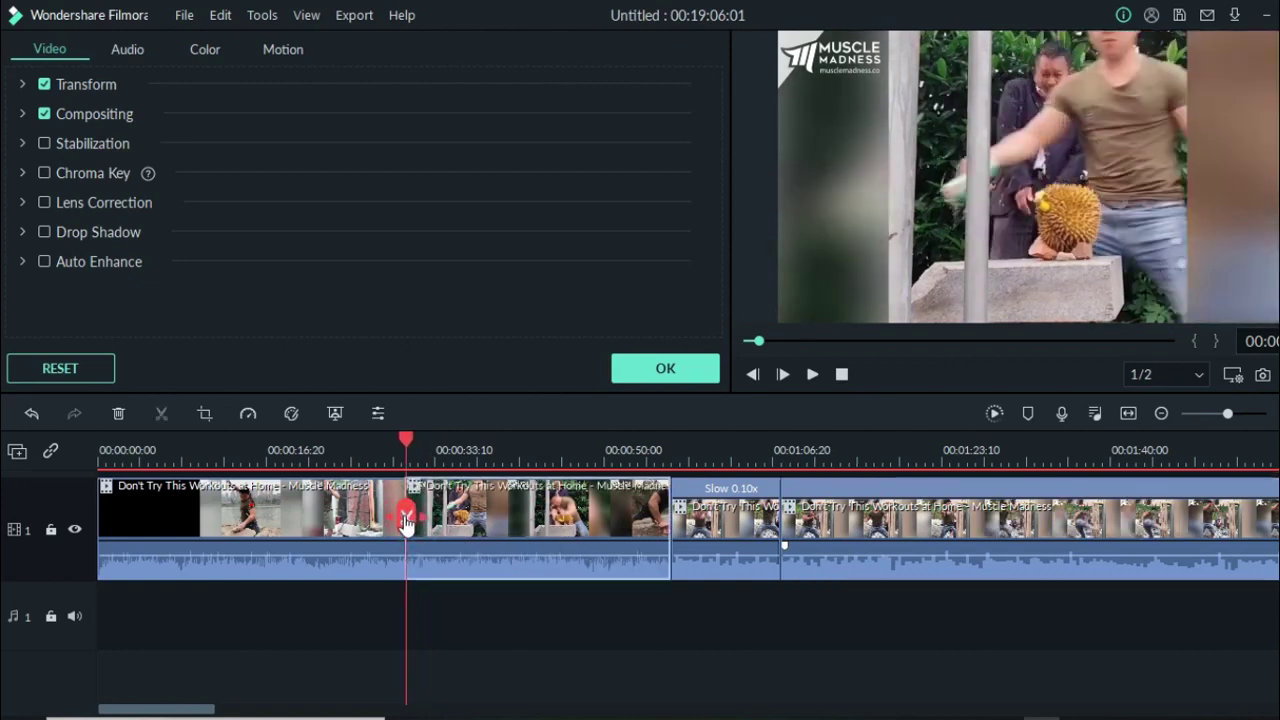
Step: Preview the opening section and split it again near 00:00:39, isolating a short piece
left_click_drag(406, 520, 432, 516)
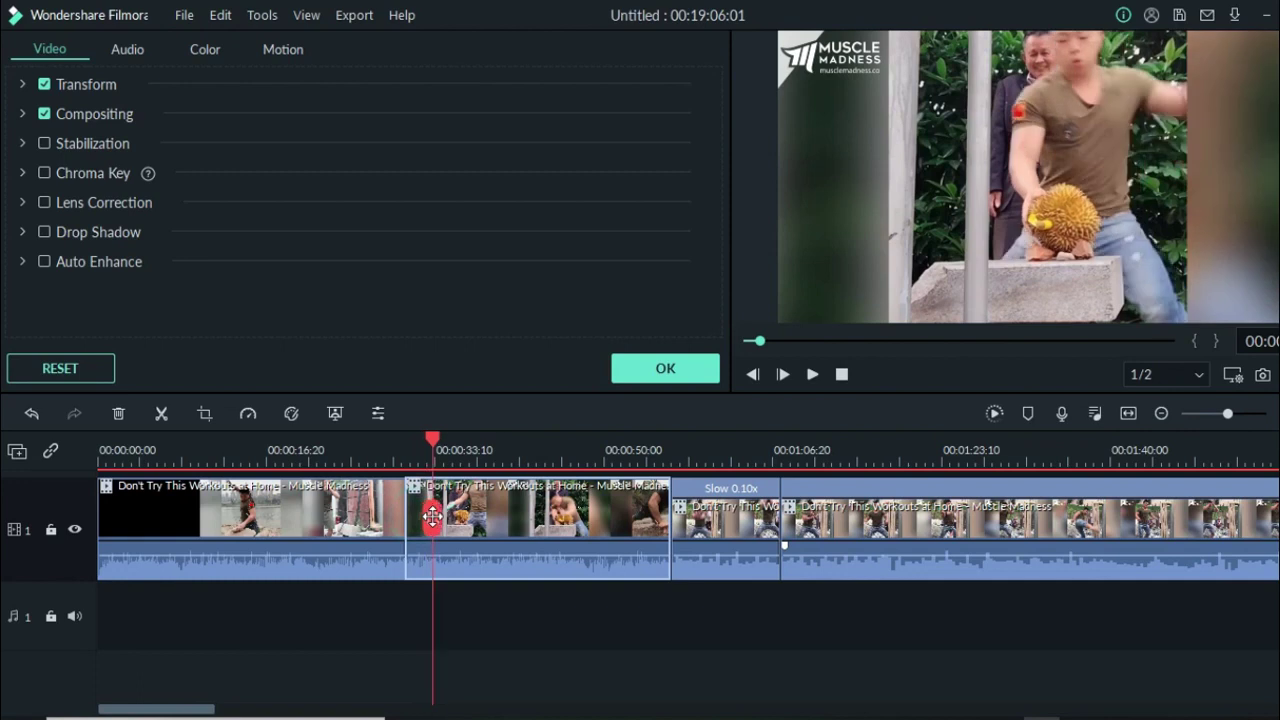
left_click_drag(432, 516, 406, 520)
left_click(816, 377)
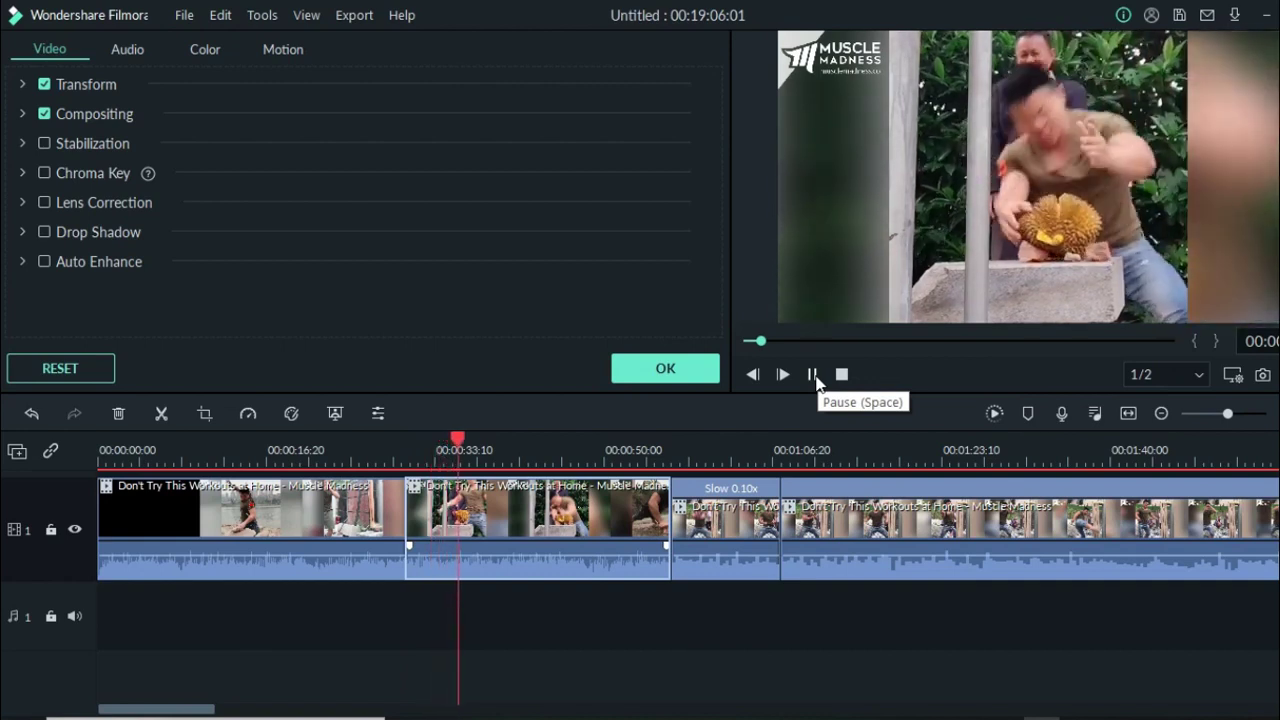
left_click(815, 376)
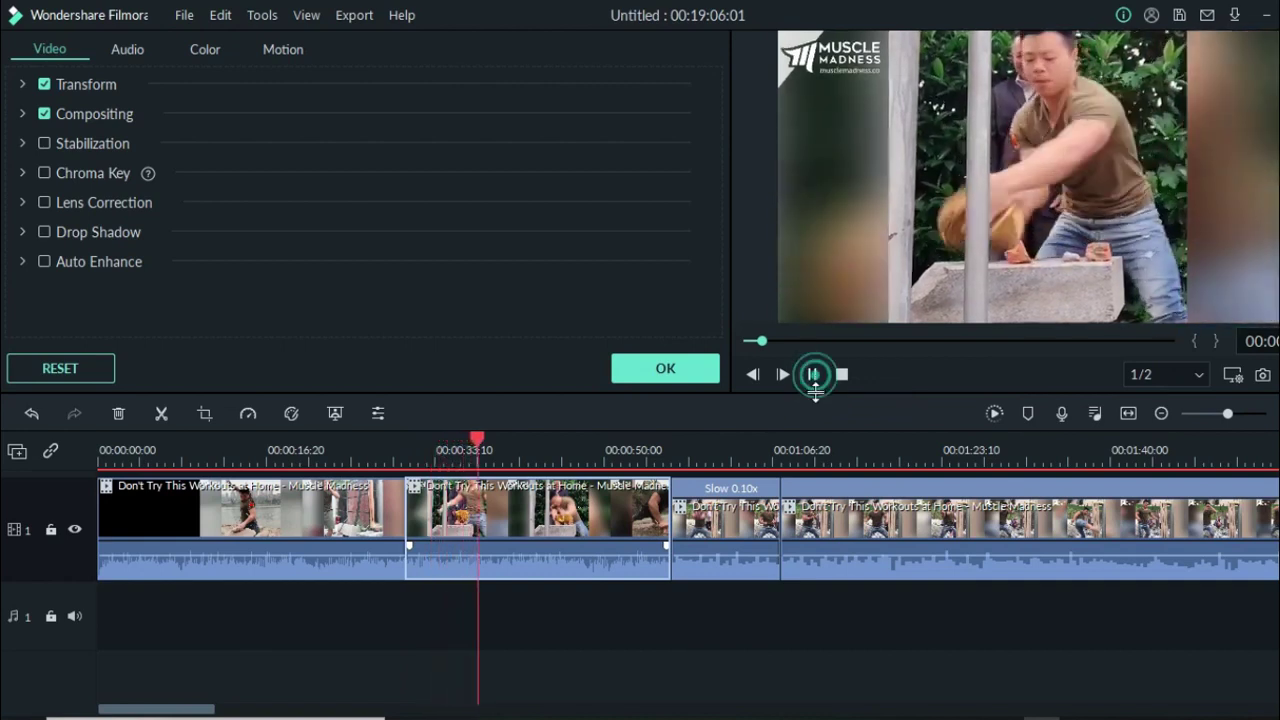
left_click(494, 528)
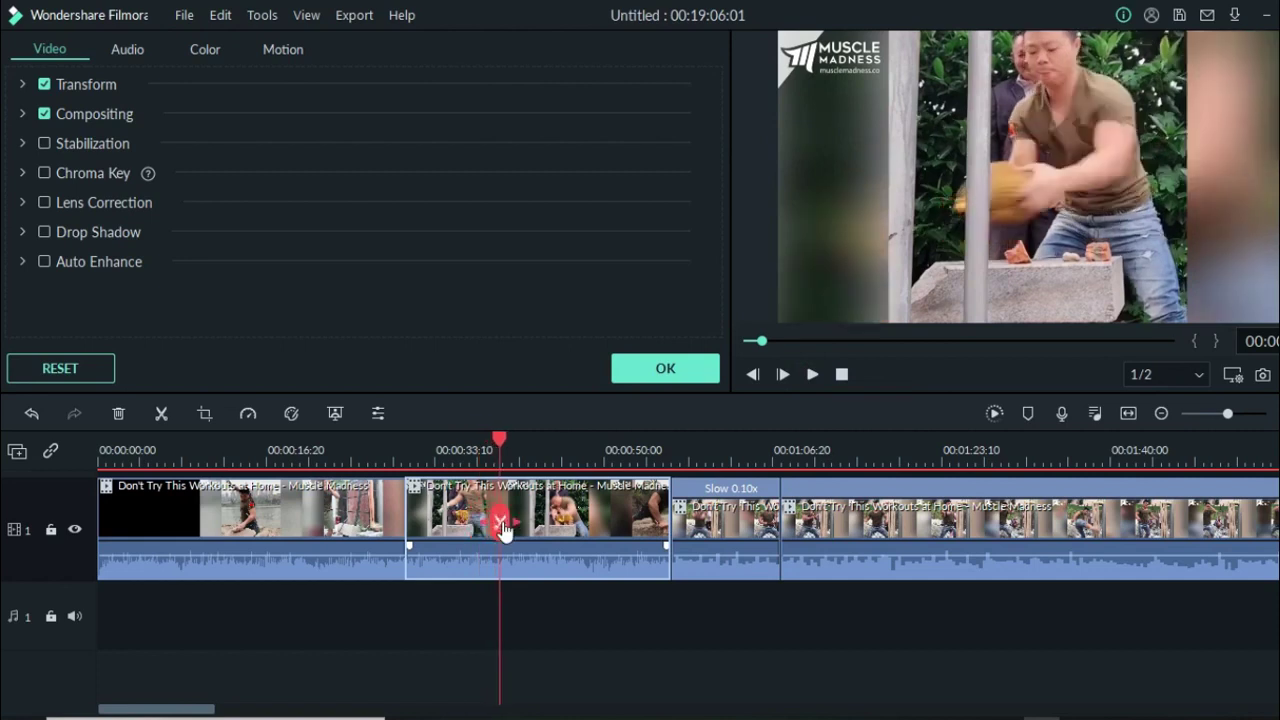
left_click(500, 521)
left_click_drag(502, 529, 416, 518)
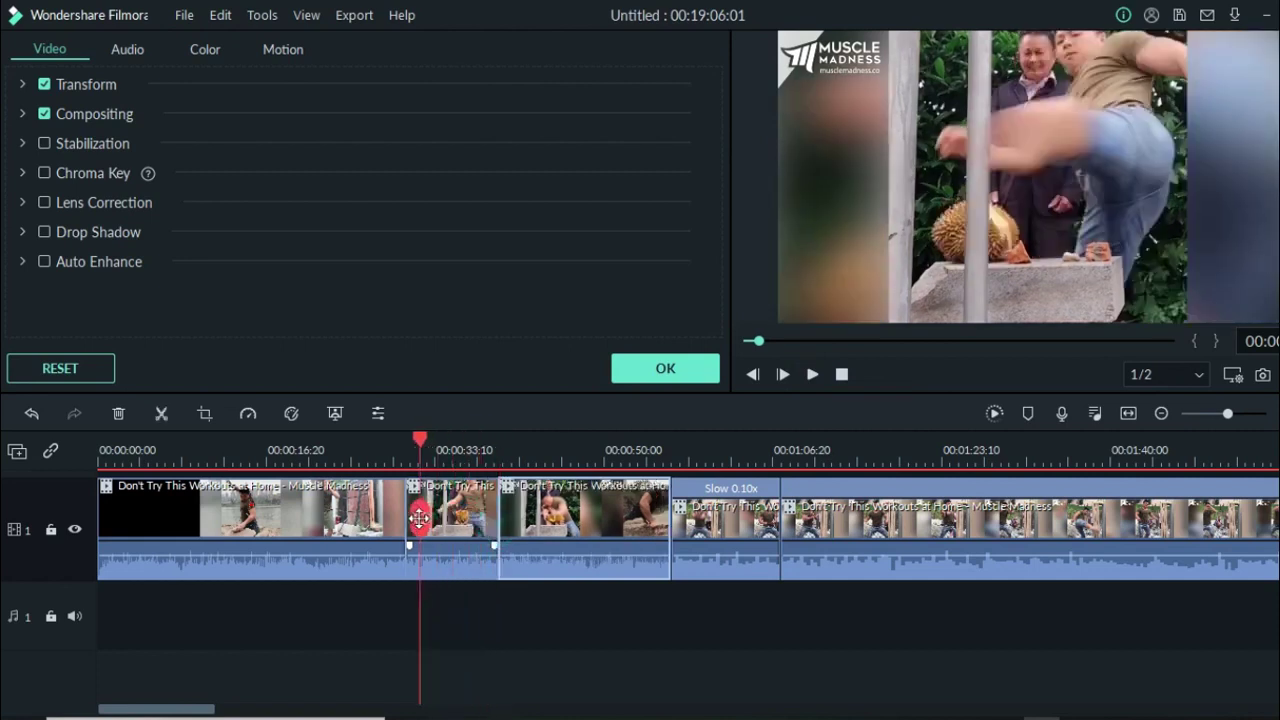
left_click(244, 418)
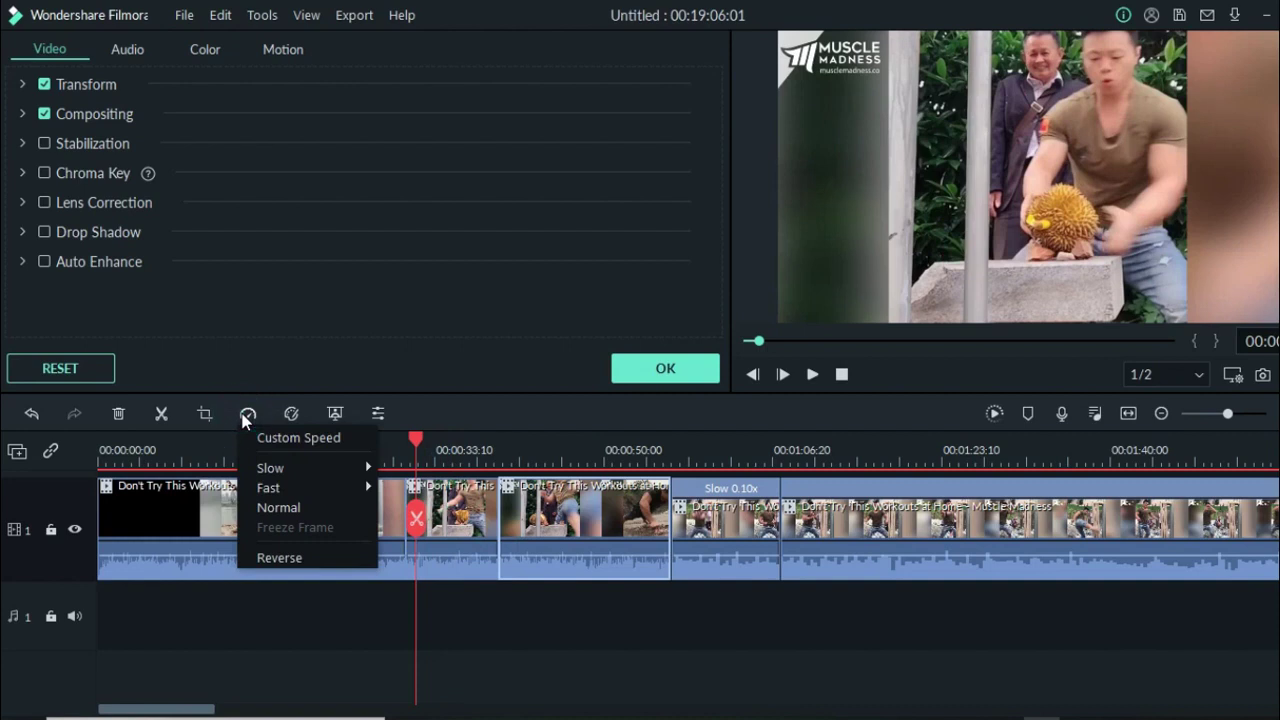
Step: Reverse the piece after the 00:00:39 cut, accepting proxy file creation
left_click(281, 557)
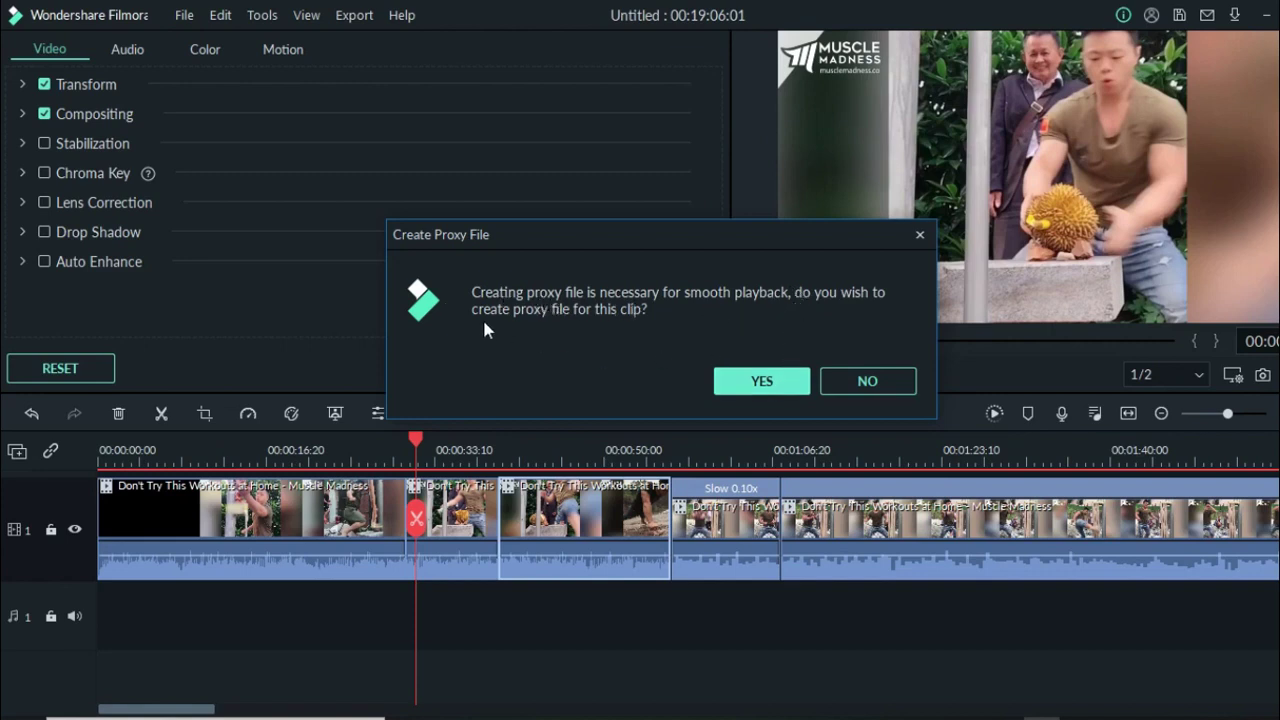
left_click(764, 388)
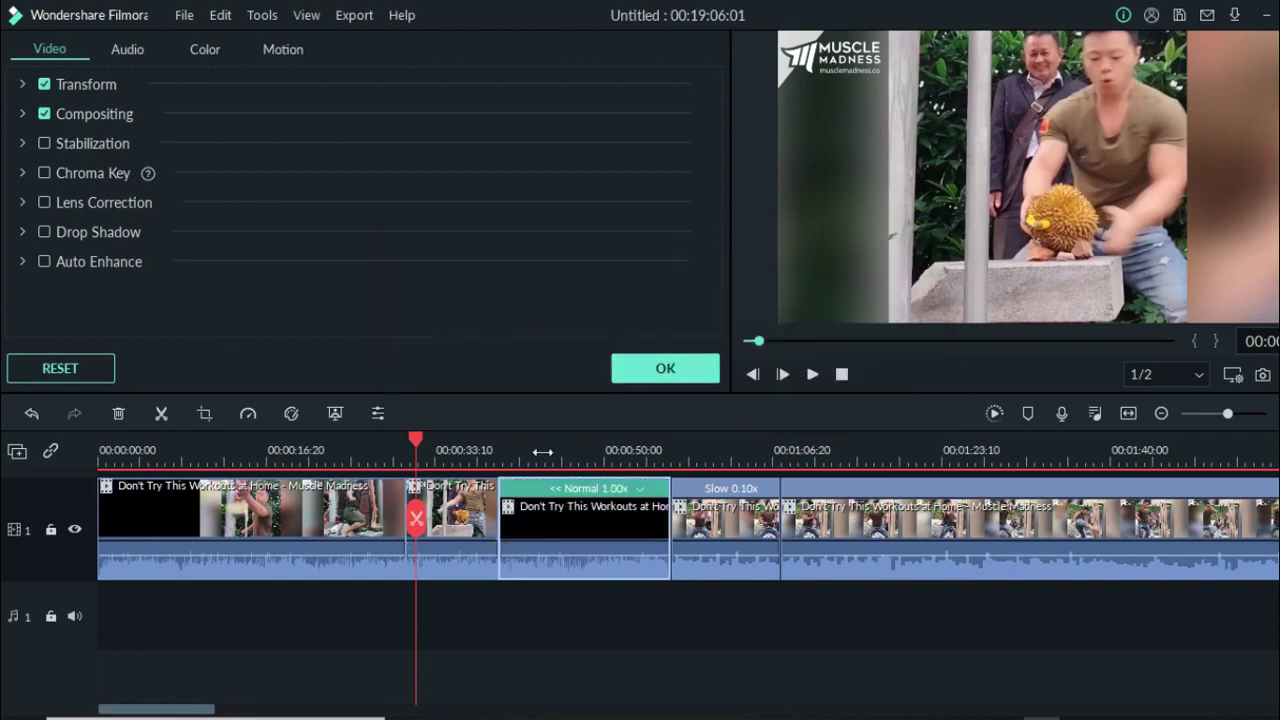
left_click(694, 371)
left_click(811, 374)
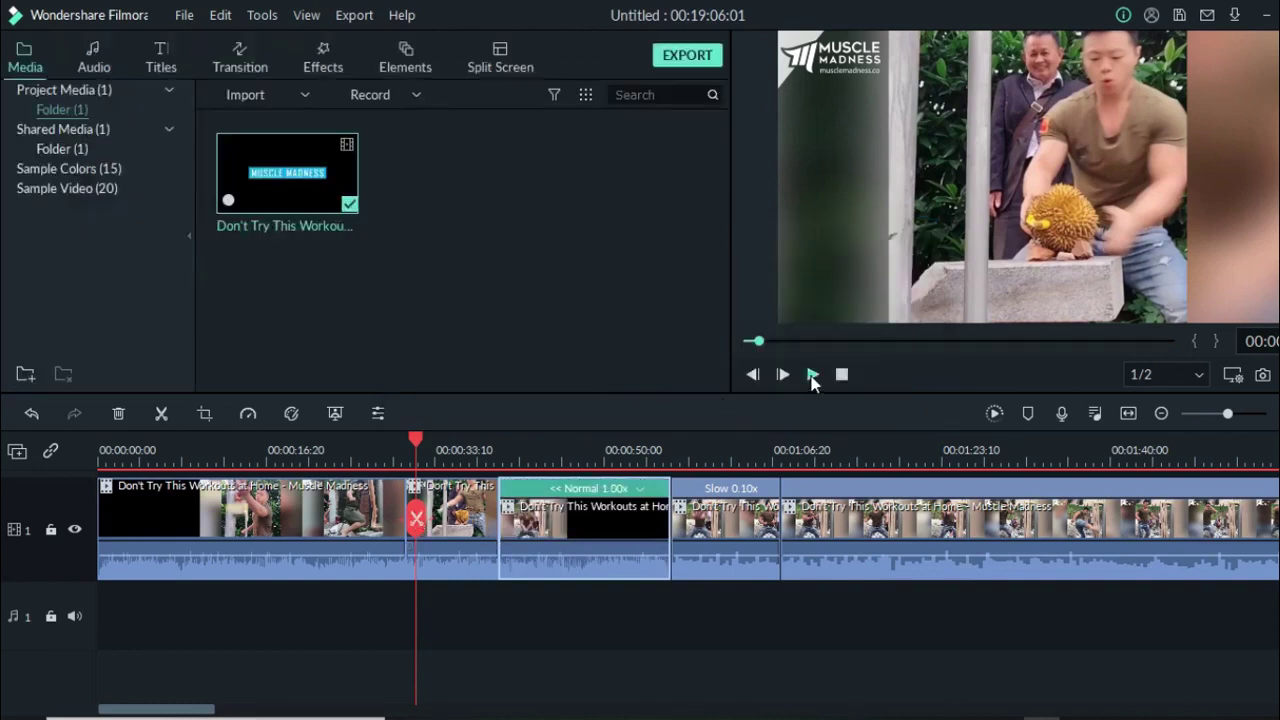
left_click(700, 368)
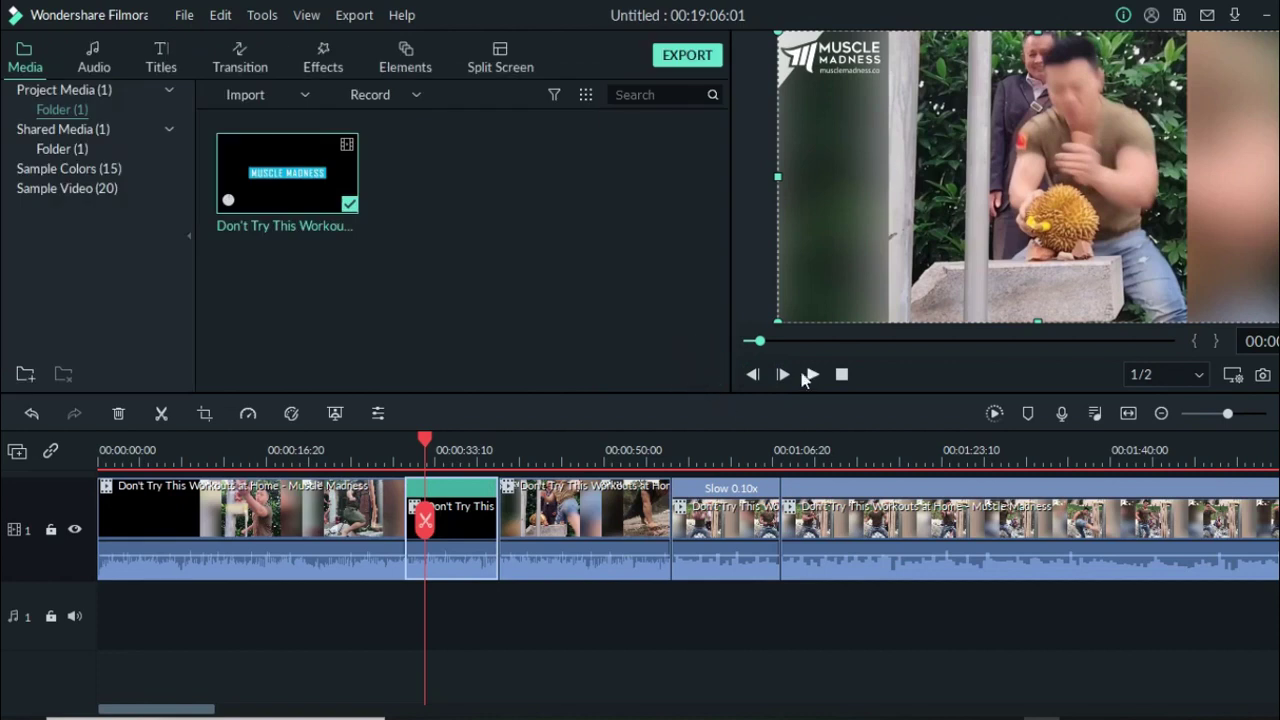
left_click(808, 374)
left_click(810, 376)
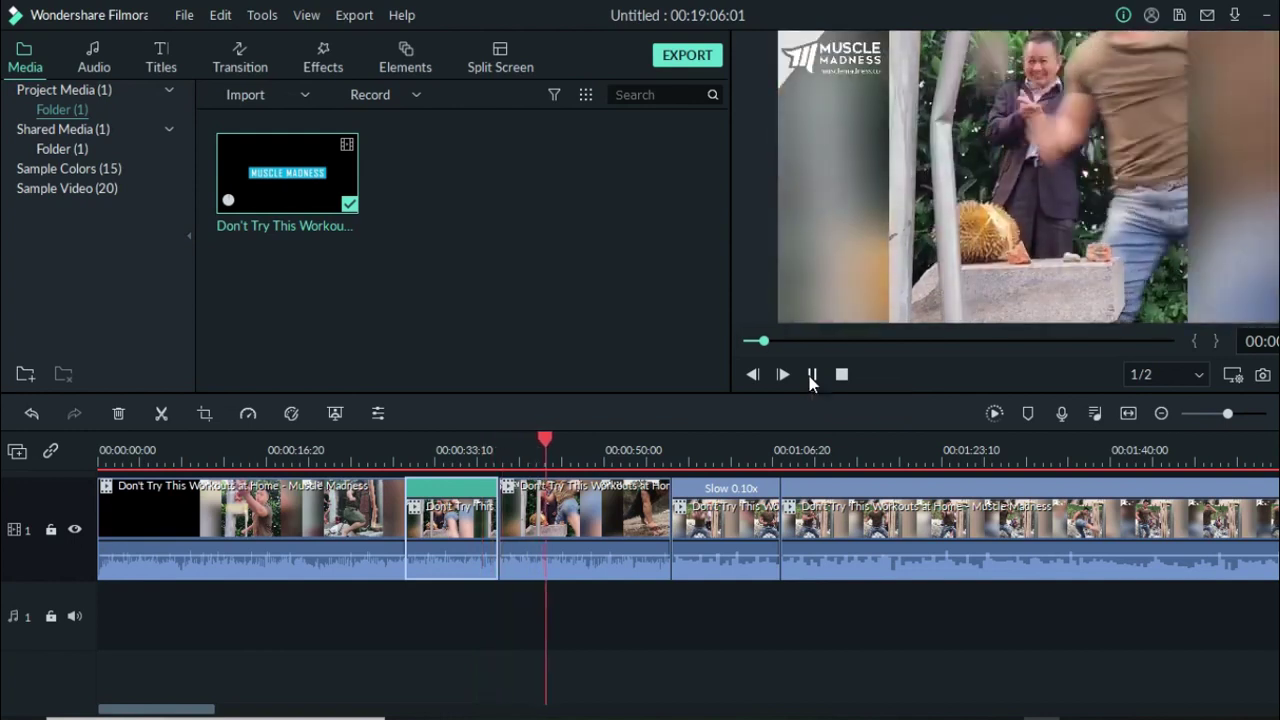
left_click(443, 450)
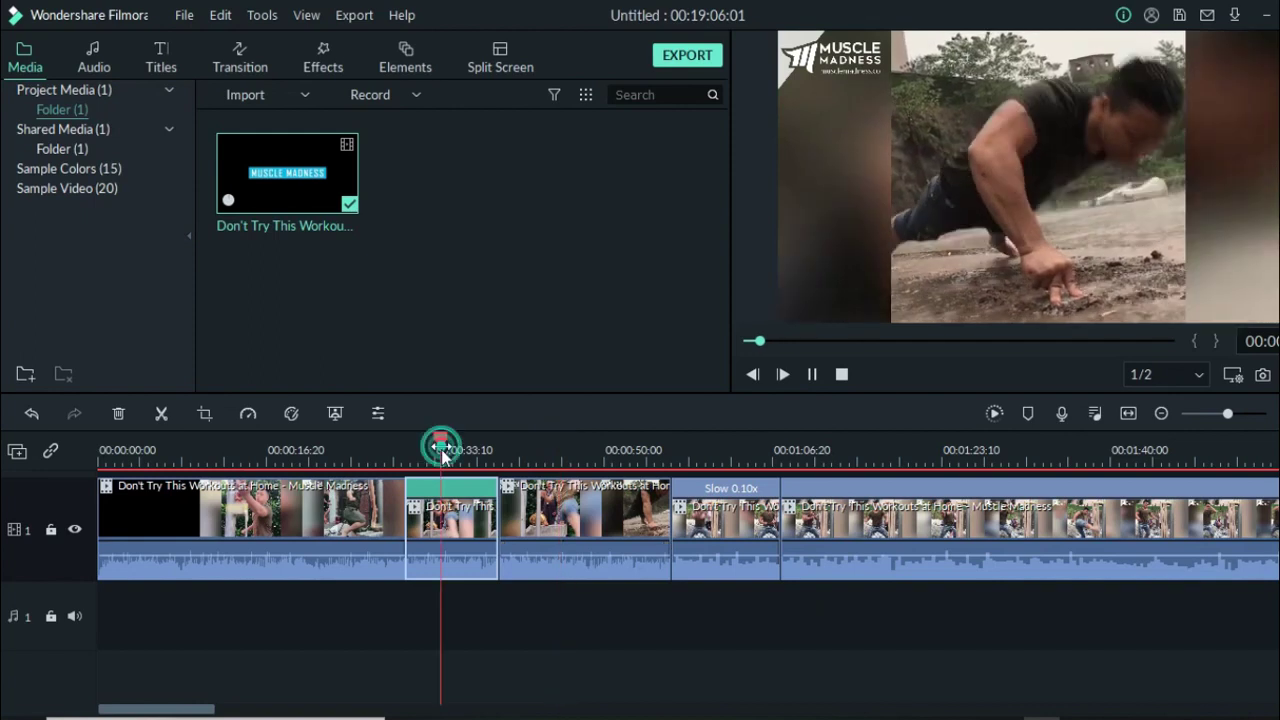
left_click(441, 440)
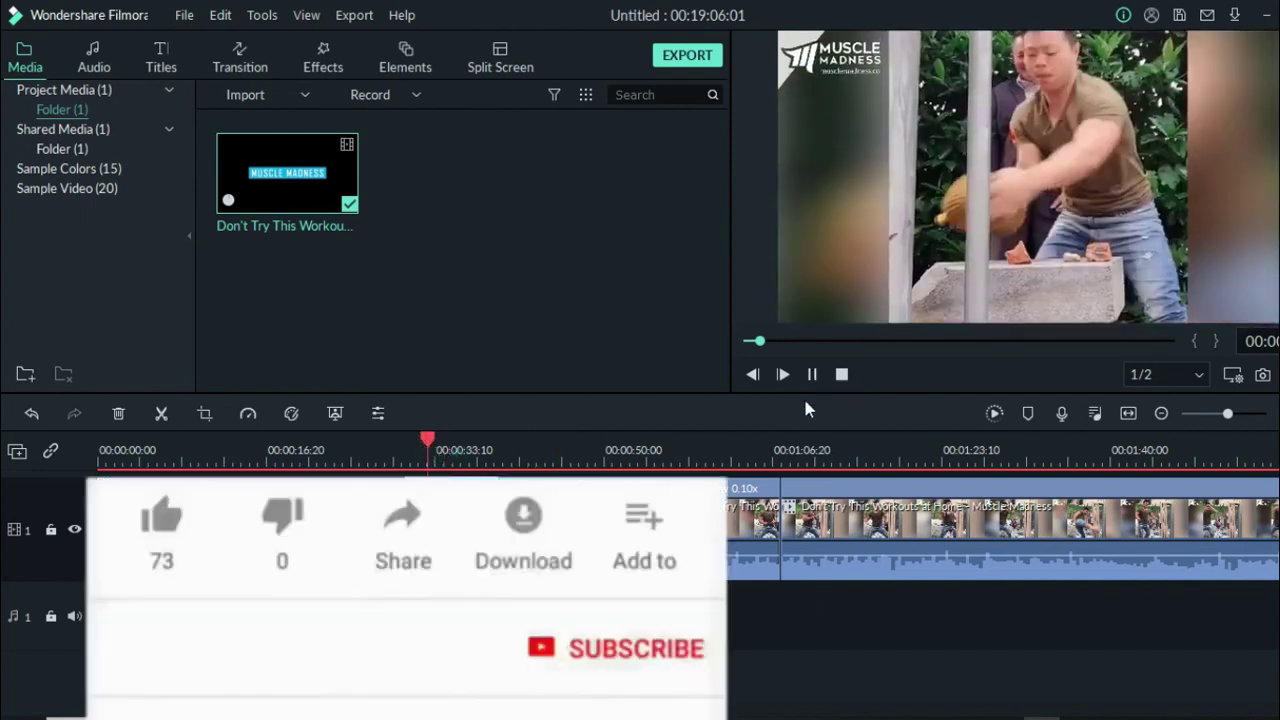
left_click(812, 374)
left_click(813, 375)
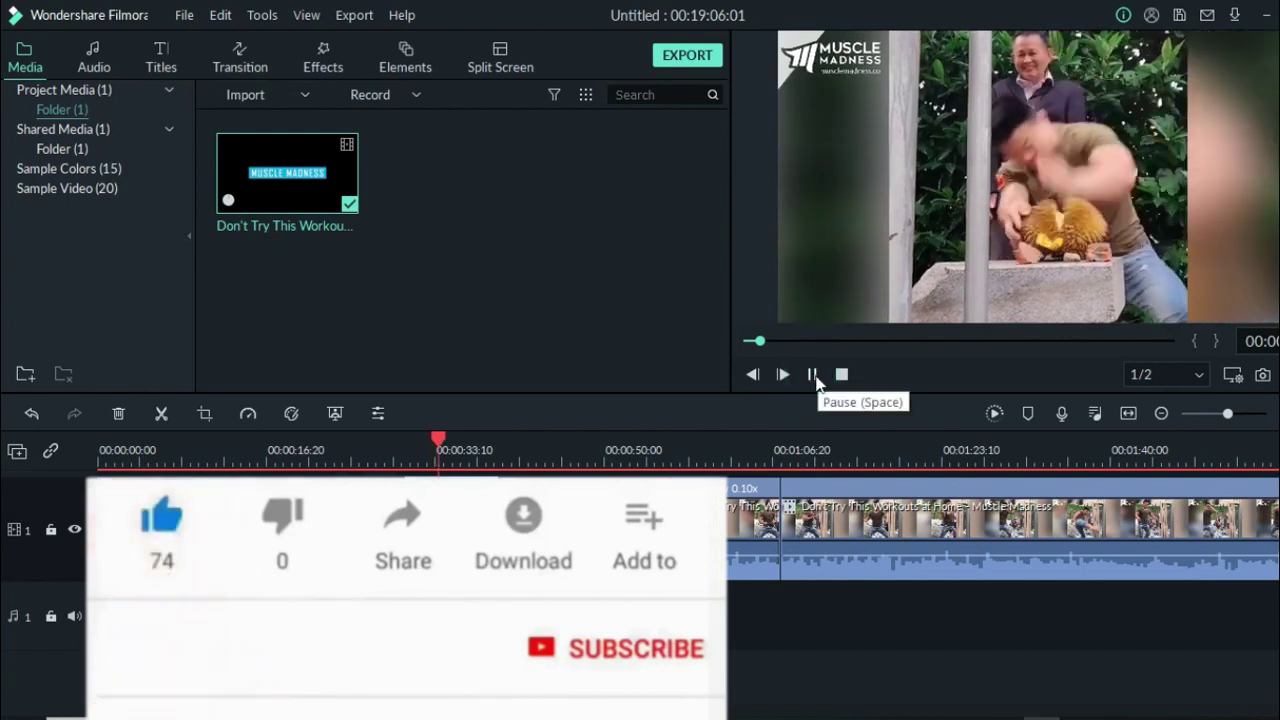
left_click(813, 376)
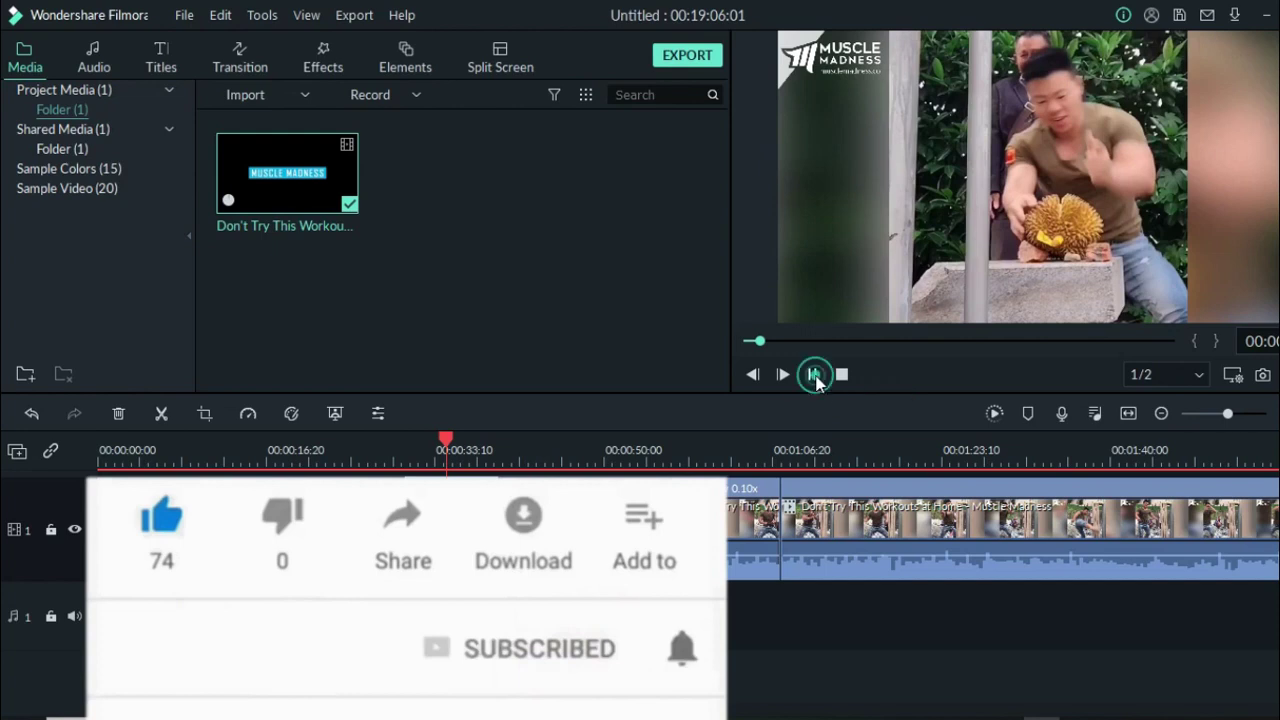
left_click(816, 381)
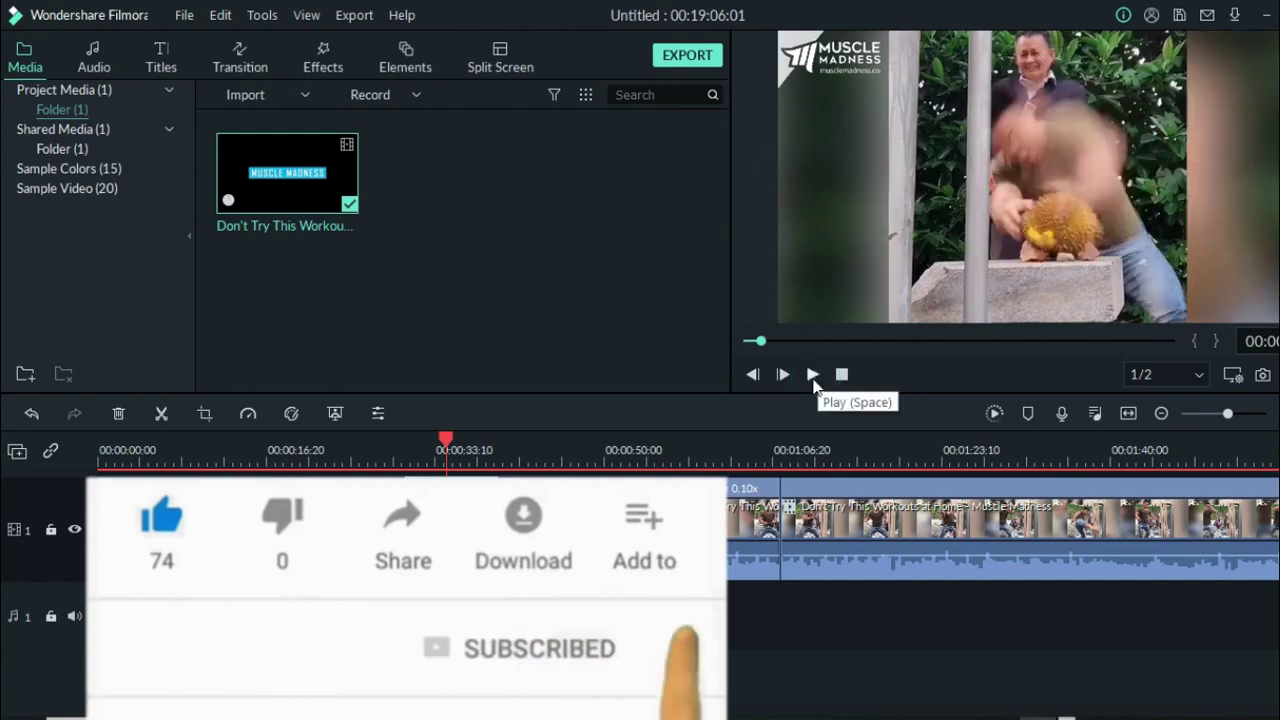